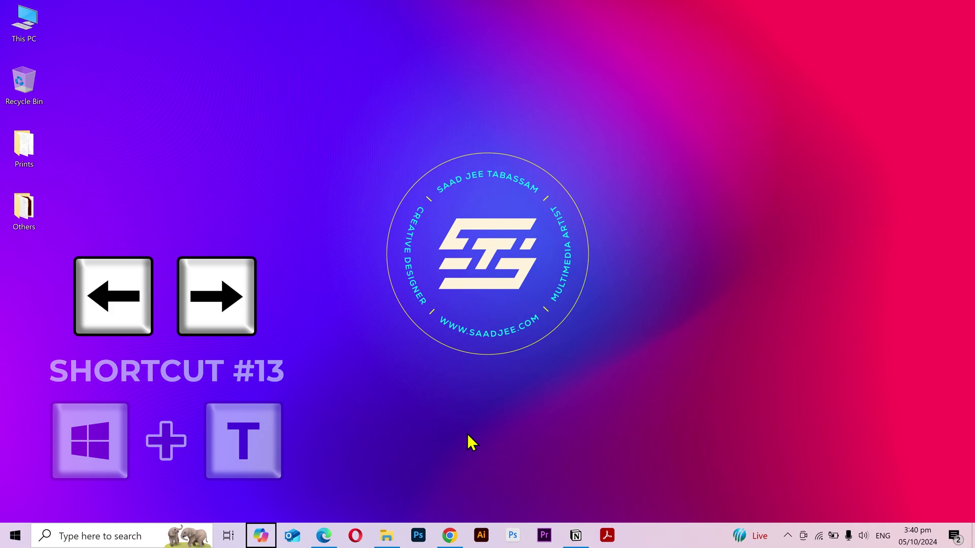
Cycle through the taskbar apps to Opera and bring its Speed Dial page to the front.
key(Right)
key(Right)
key(Right)
key(Right)
key(Left)
key(Left)
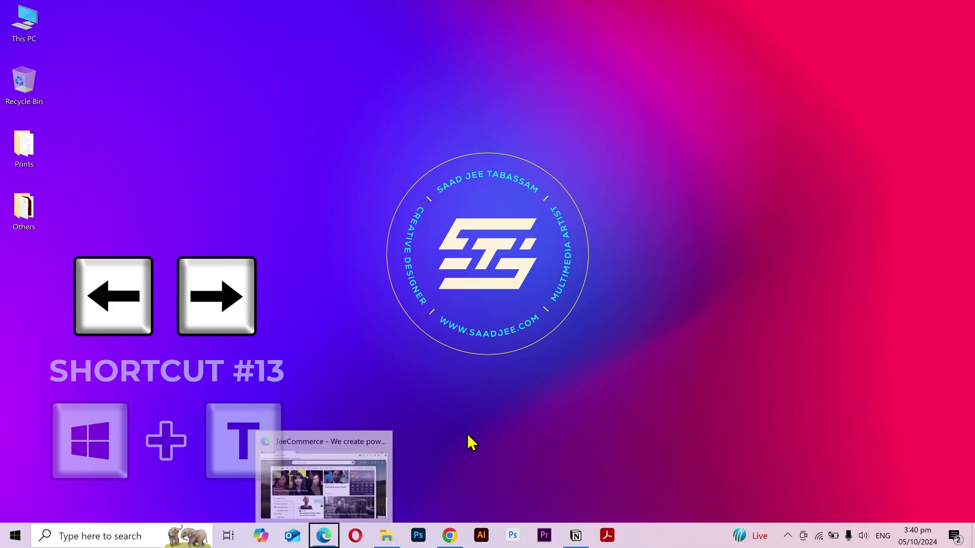
key(Right)
key(Return)
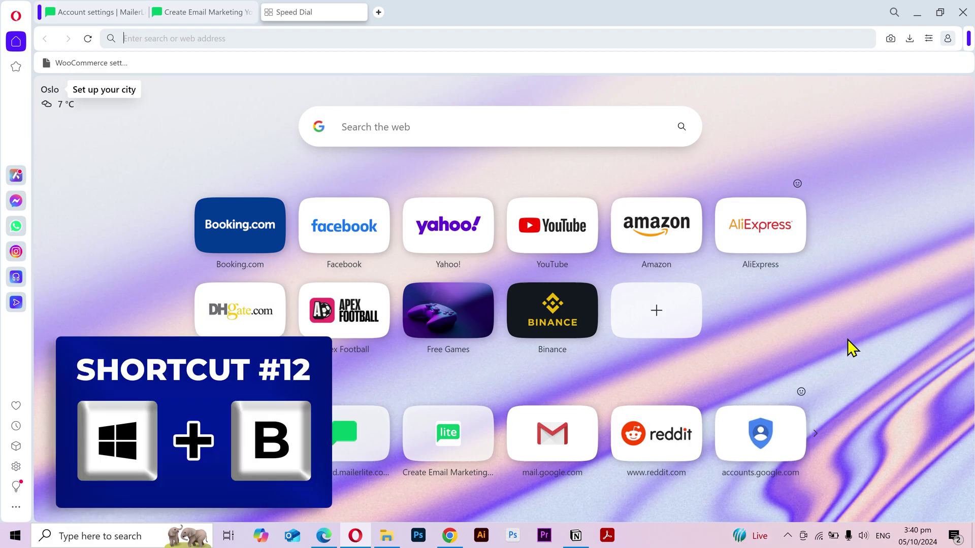
Show and dismiss the hidden tray icons with Win+B, then open File Explorer at Quick access.
key(super+b)
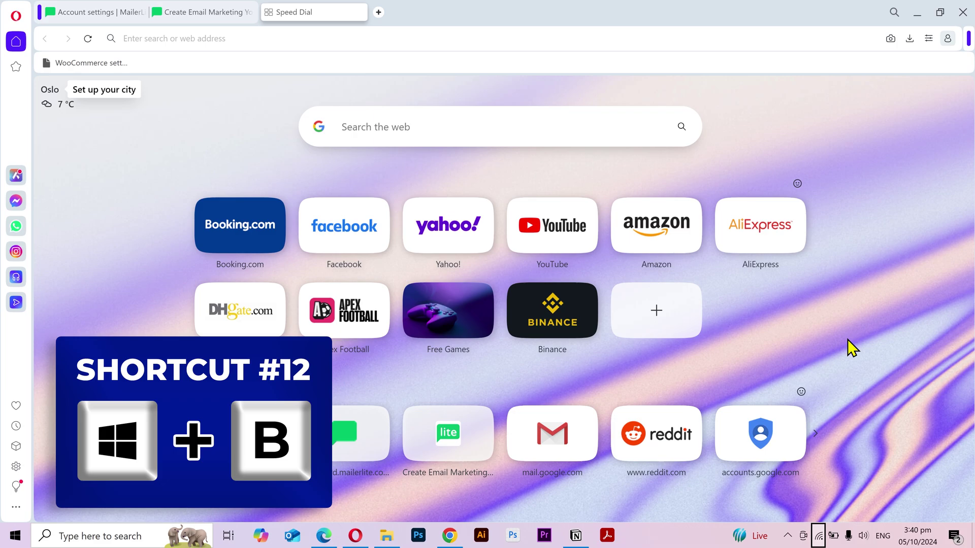
key(Return)
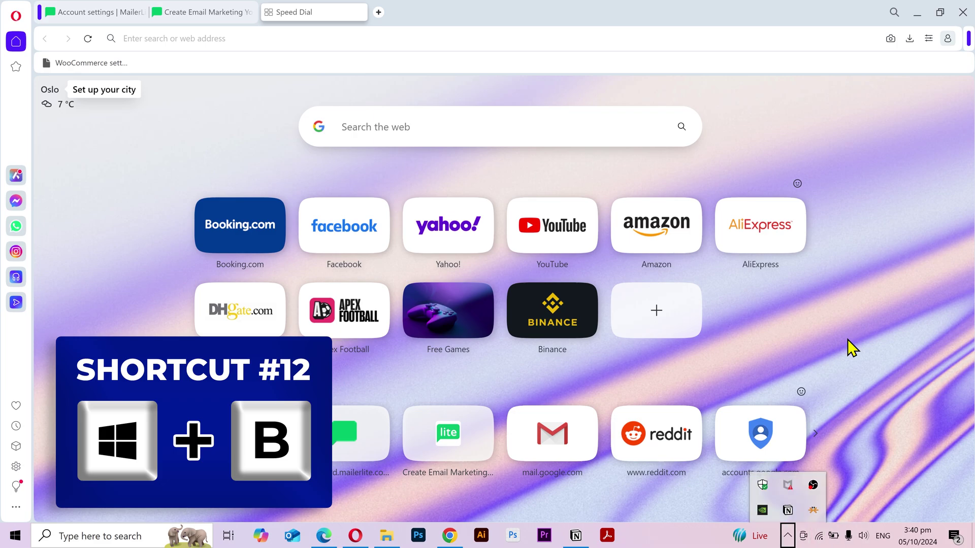
key(Escape)
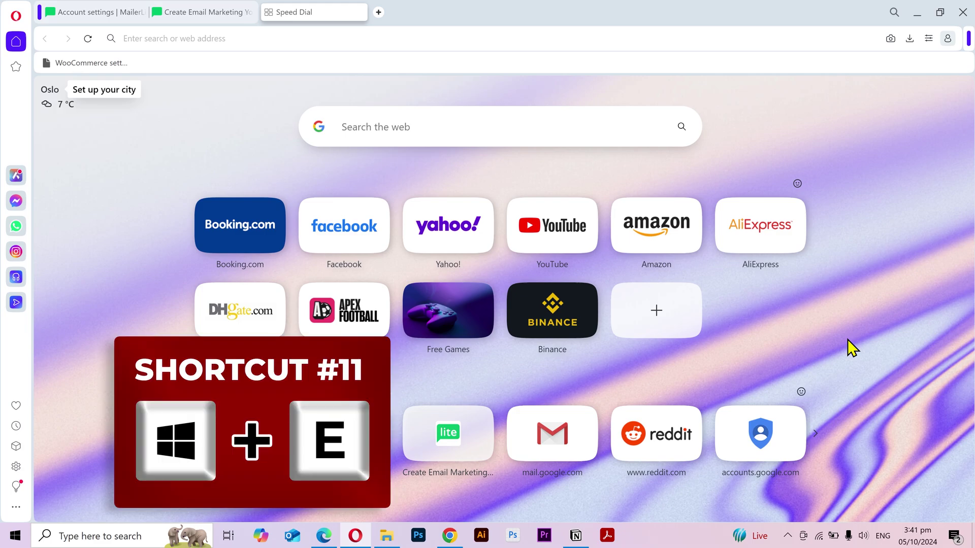
key(super+e)
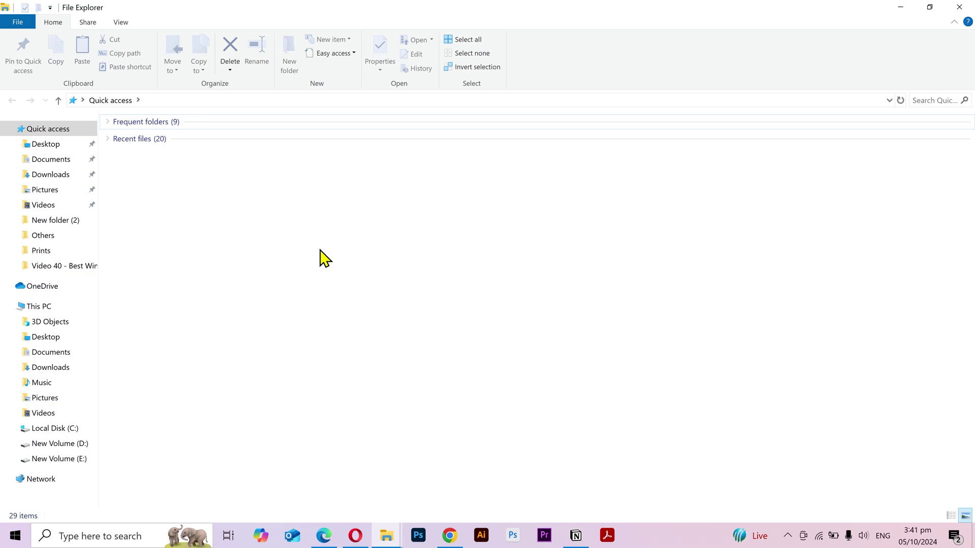
Open the Others folder and view the Properties of B.dn and bottle_pumpLid.obj.
click(53, 235)
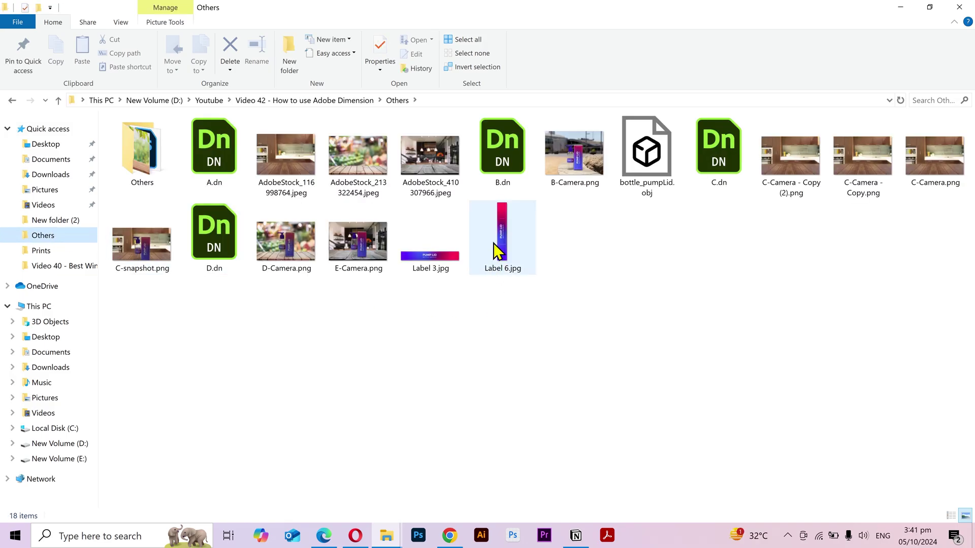
click(496, 157)
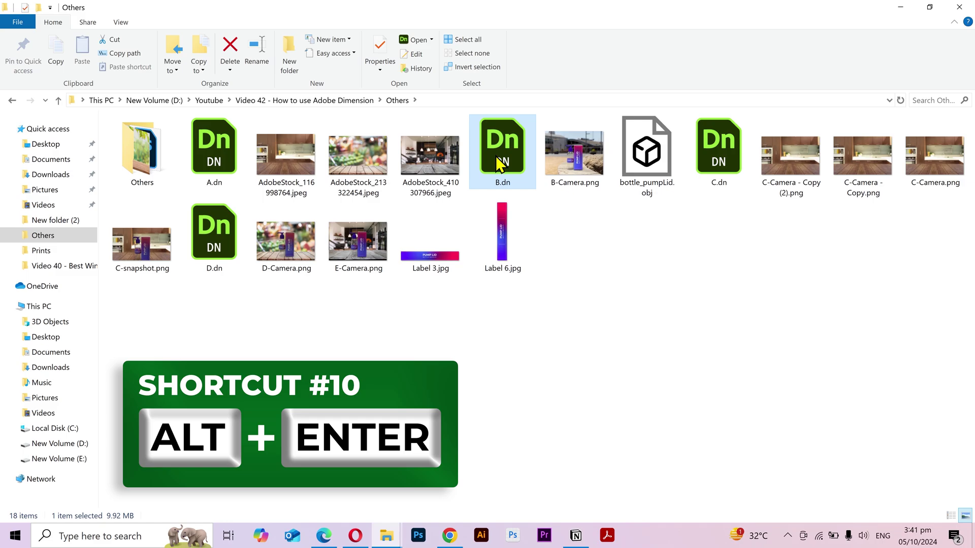
key(alt+Return)
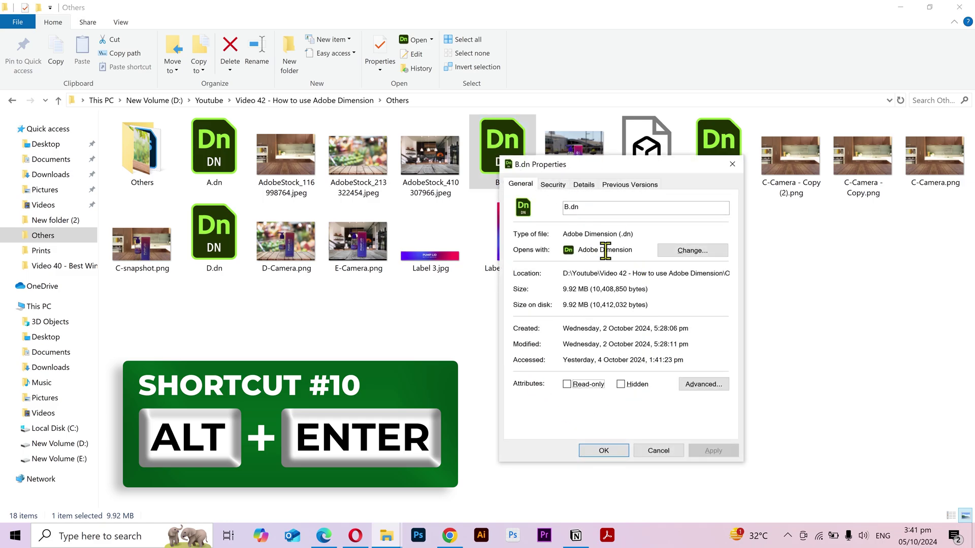
click(733, 164)
click(655, 158)
key(alt+Return)
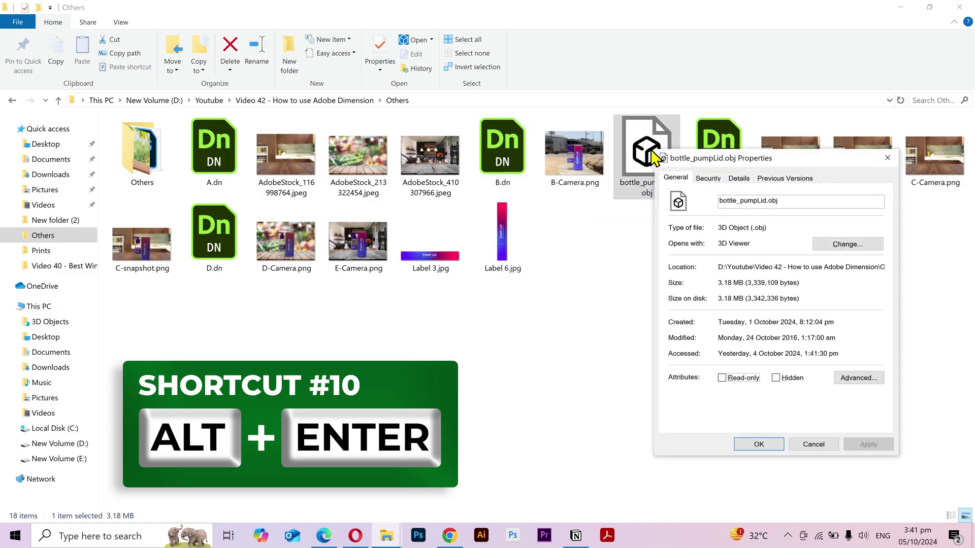
View B-Camera.png's Properties, close them, and select C-Camera - Copy (2).png.
click(887, 158)
click(571, 164)
key(alt+Return)
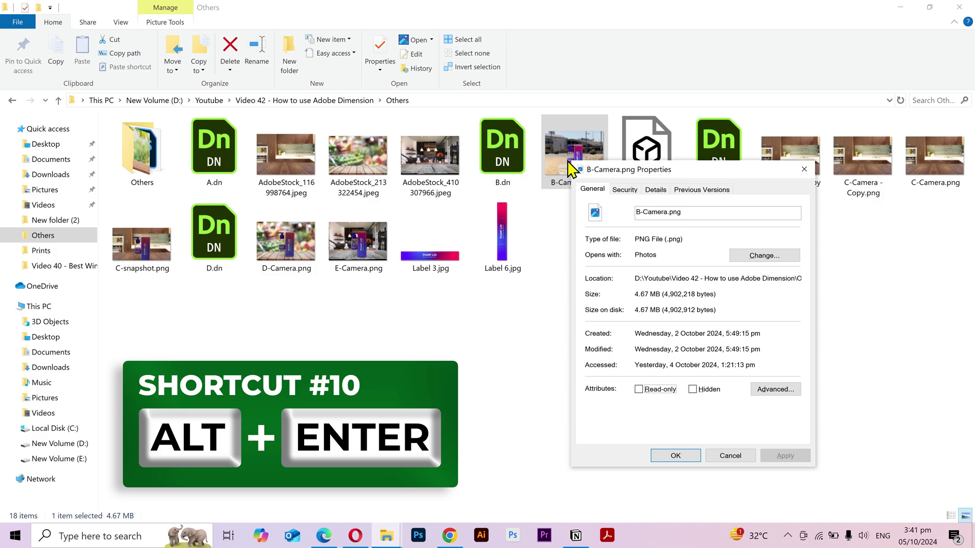
click(804, 171)
click(818, 264)
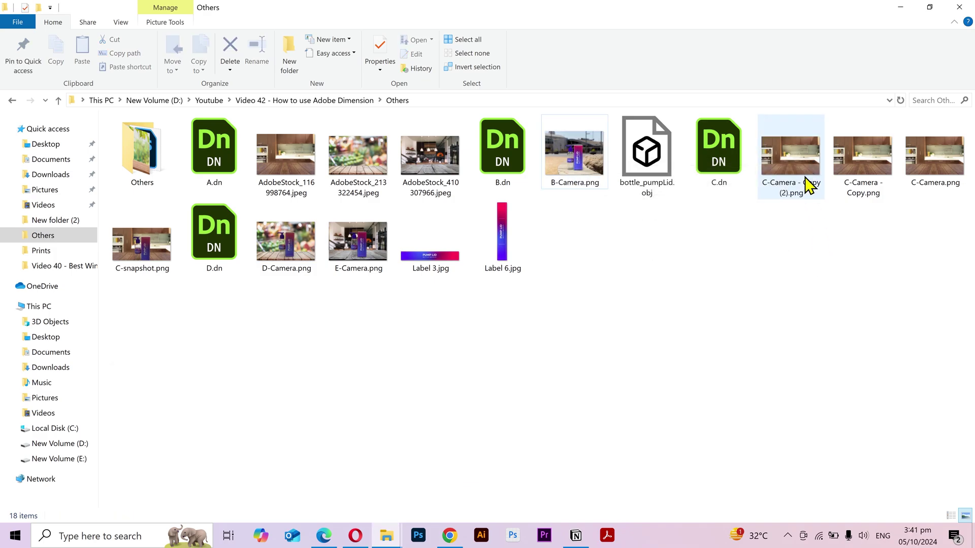
click(804, 165)
Delete C-Camera - Copy (2).png, then permanently delete C-Camera - Copy.png with Shift+Delete and confirm.
key(Delete)
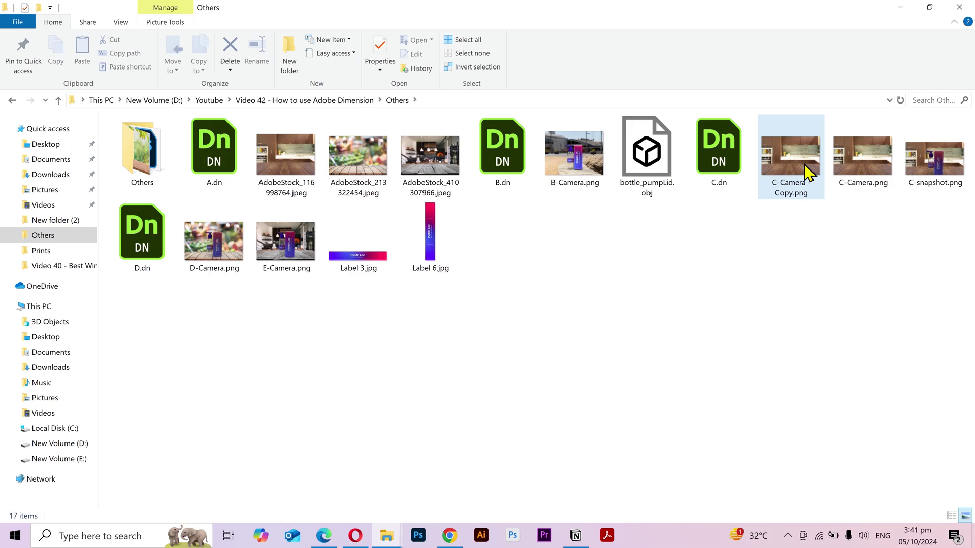
click(805, 164)
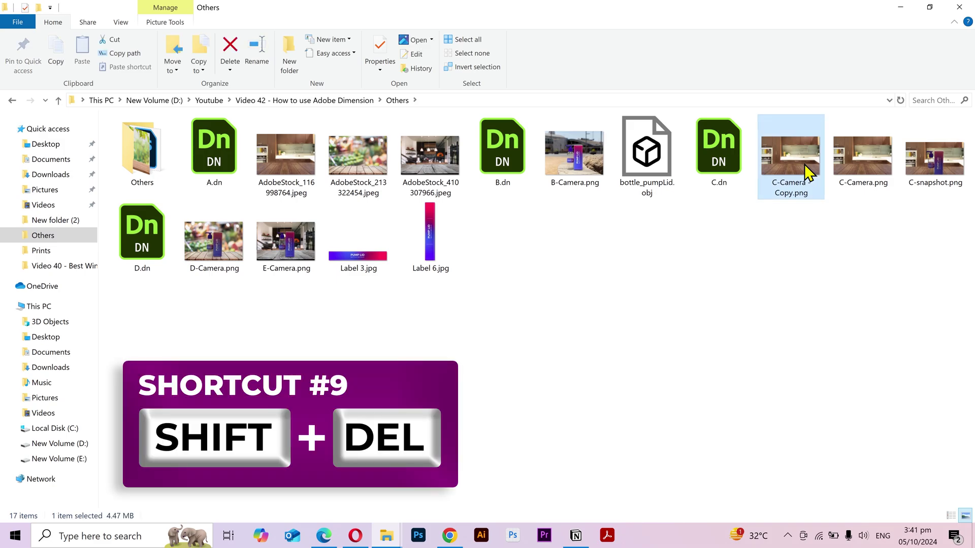
key(shift+Delete)
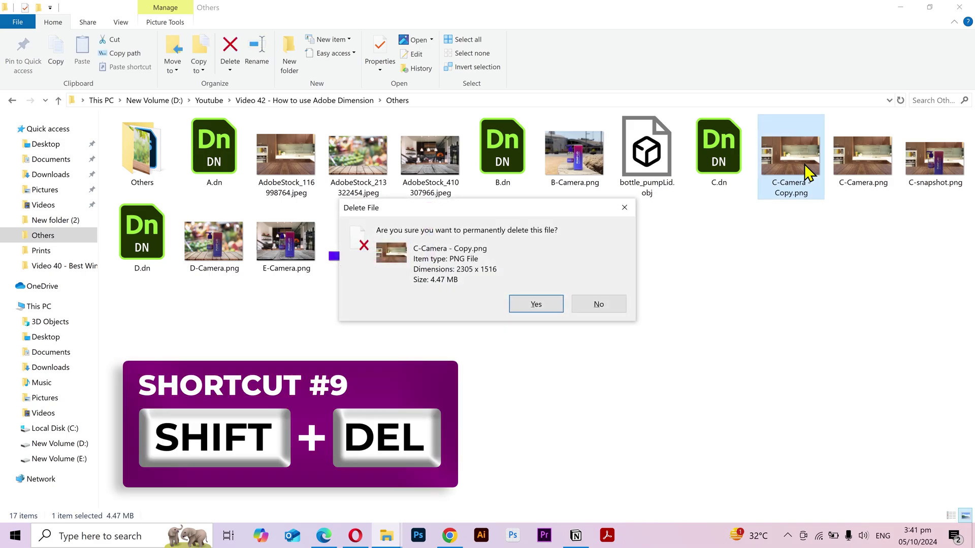
click(537, 305)
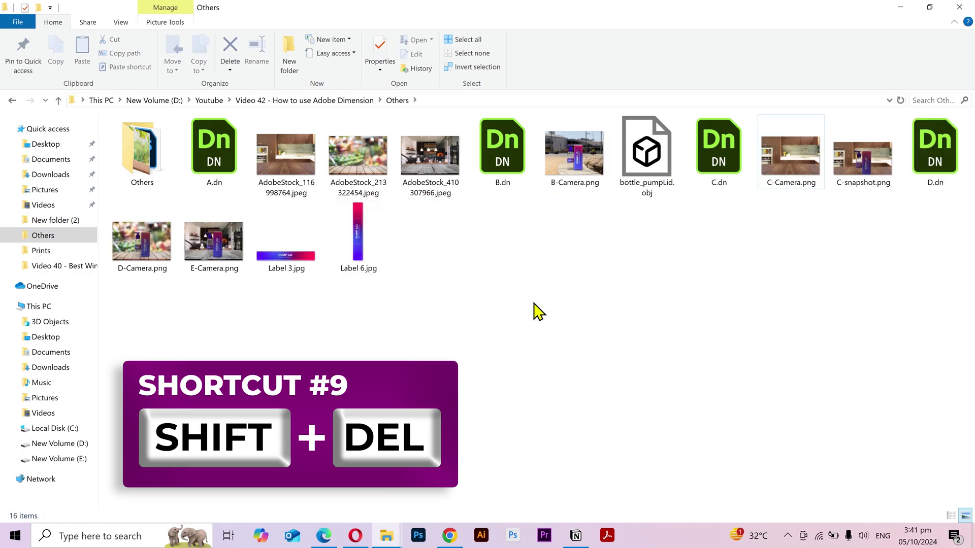
click(324, 535)
click(357, 535)
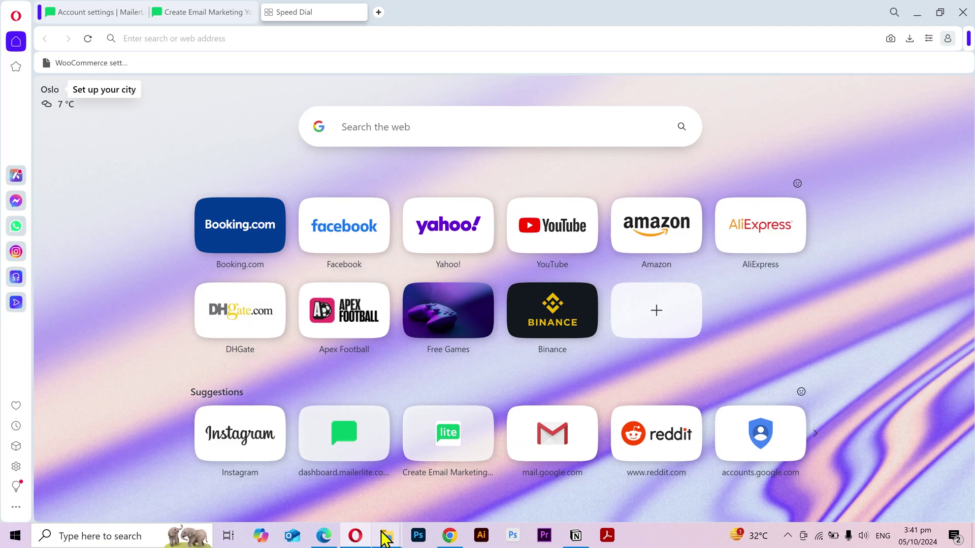
mouse_move(384, 535)
click(455, 483)
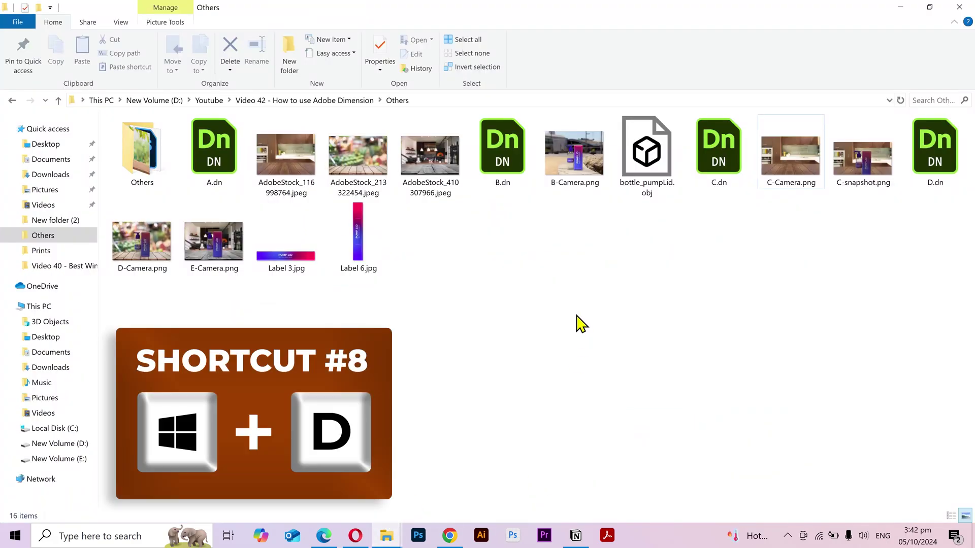
key(super+d)
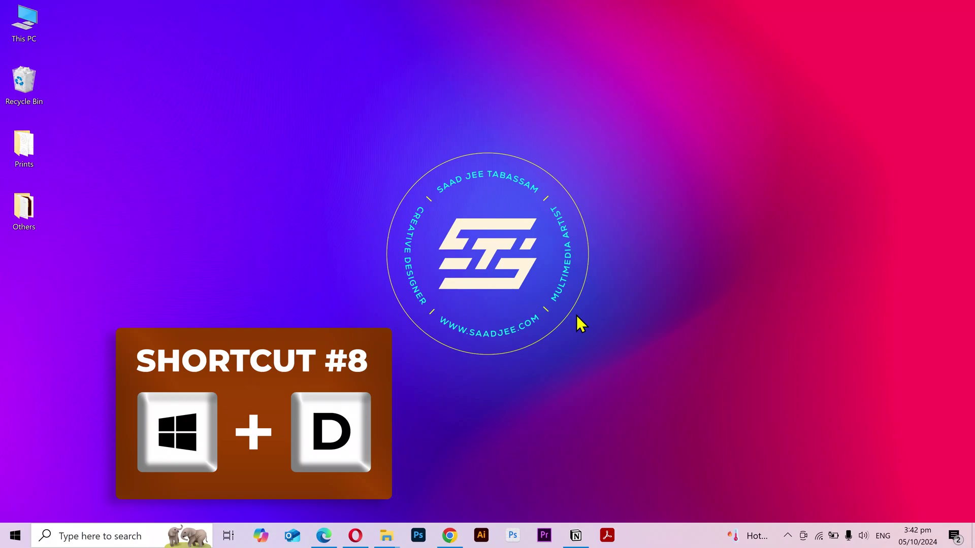
key(super+d)
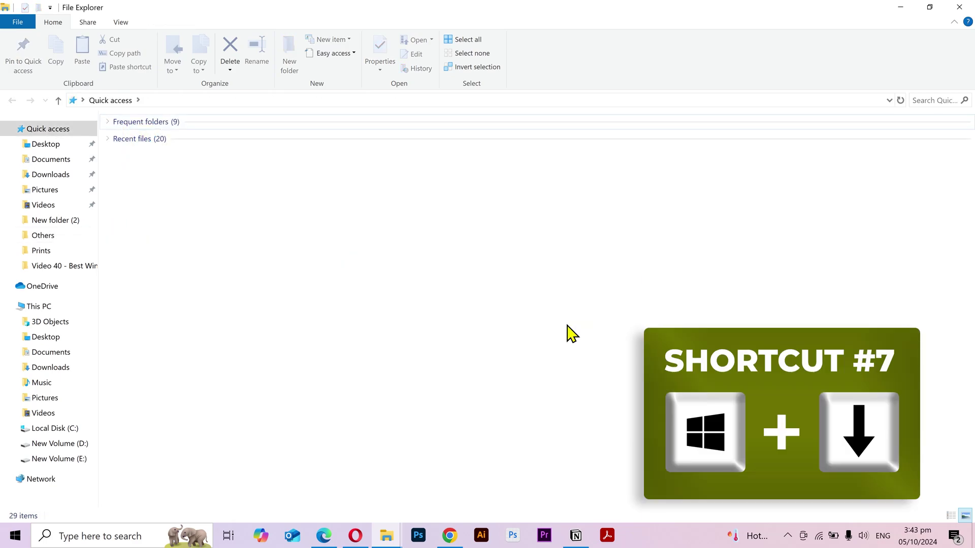
Restore the Explorer window to a smaller size with Win+Down, then maximize it with Win+Up.
key(super+Down)
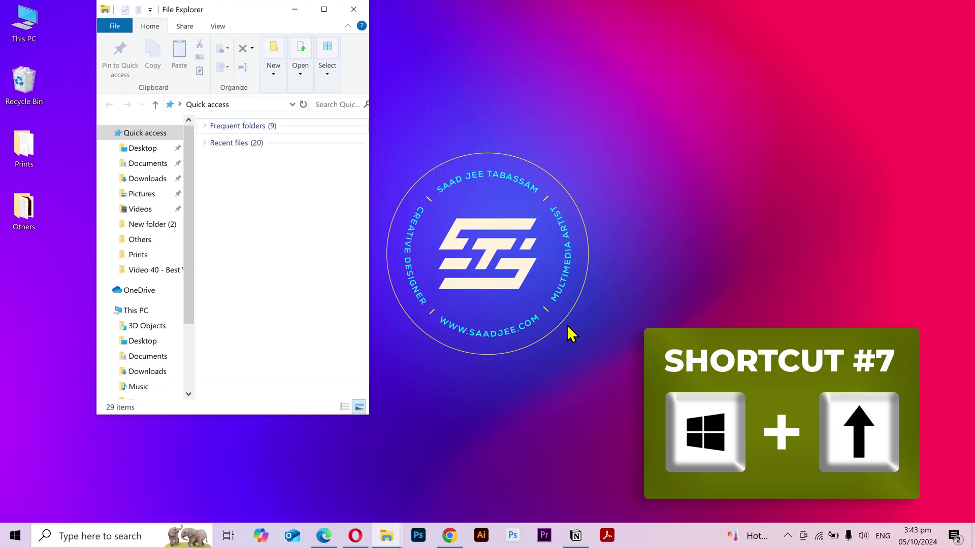
key(super+Up)
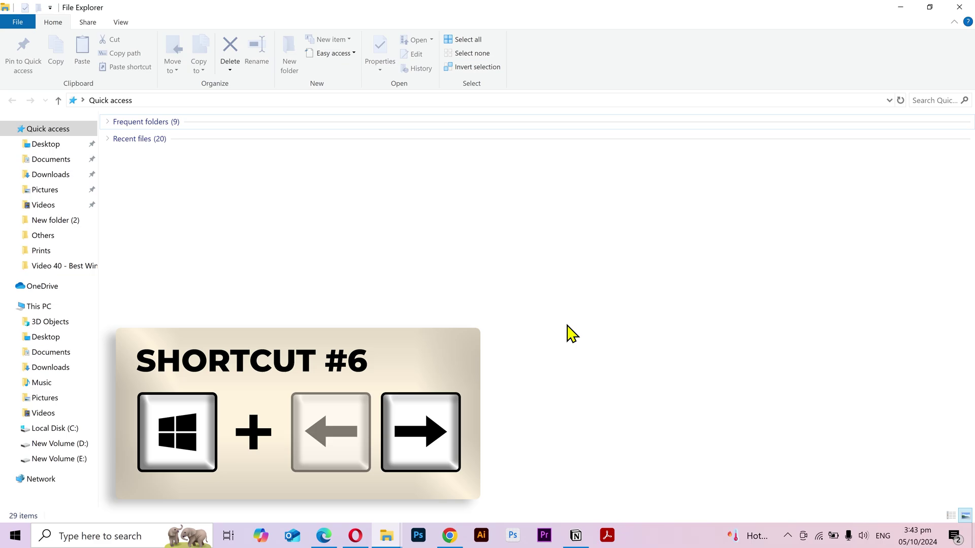
Snap Explorer beside JeeCommerce, then snap the browser right with Notion filling the left half.
key(super+Right)
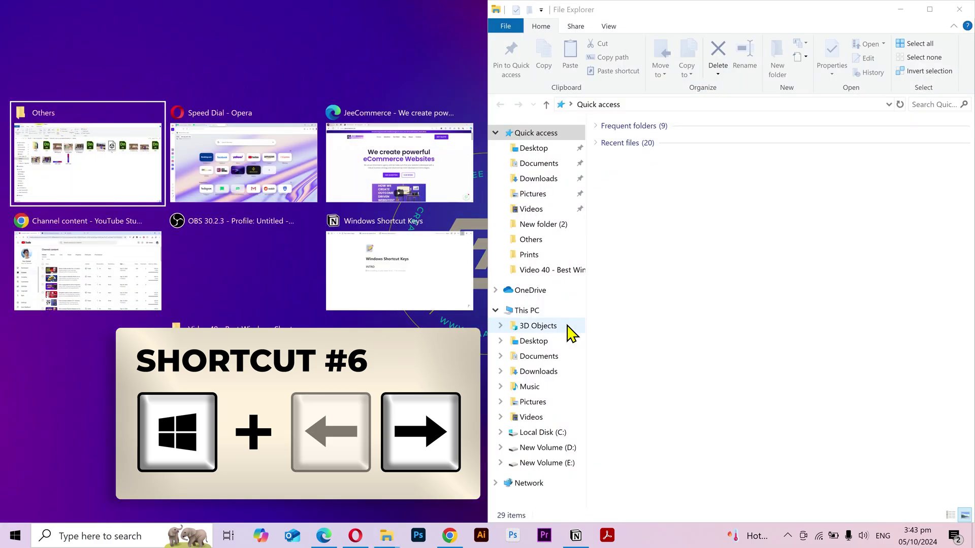
click(369, 159)
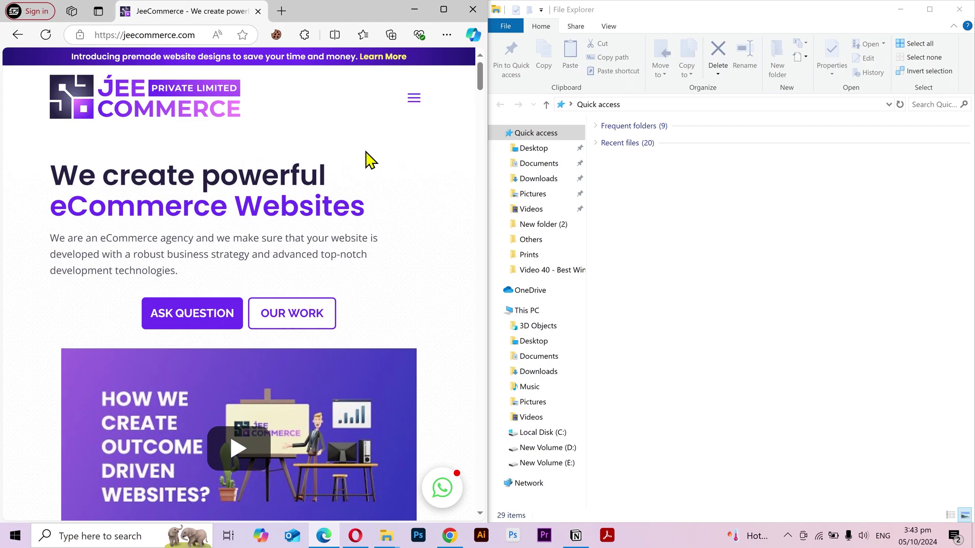
key(super+Right)
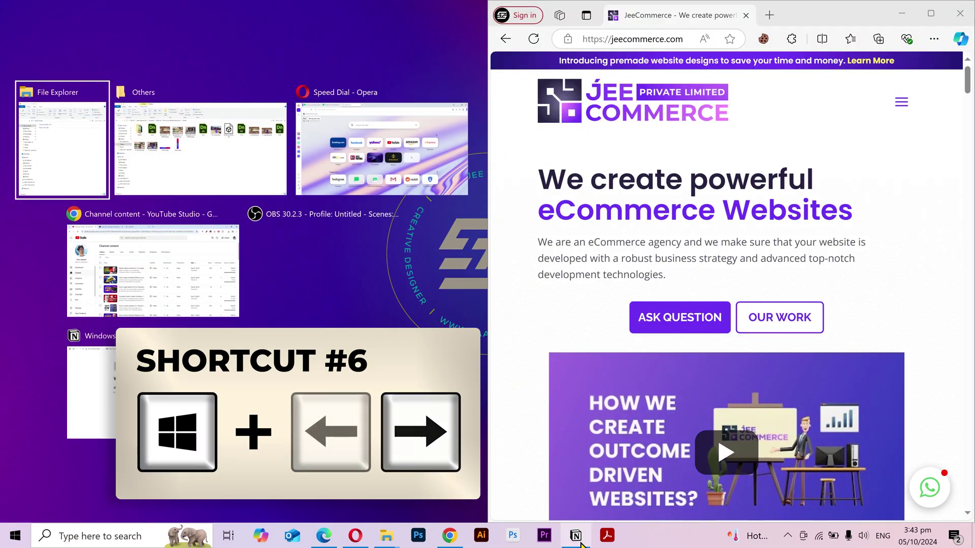
click(582, 543)
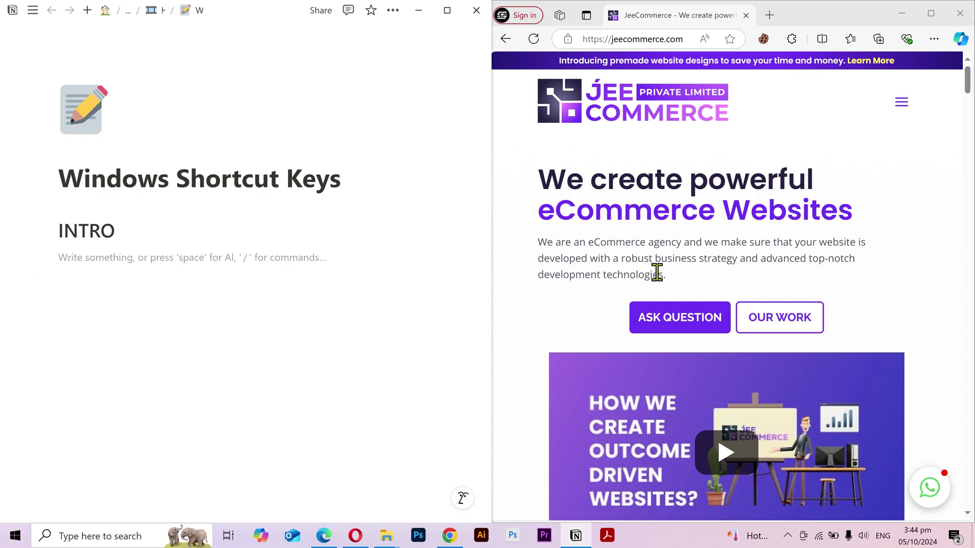
Copy the website's JeeCommerce intro paragraph, paste it under INTRO in Notion, and add an empty line below.
drag(669, 275, 540, 245)
key(ctrl+c)
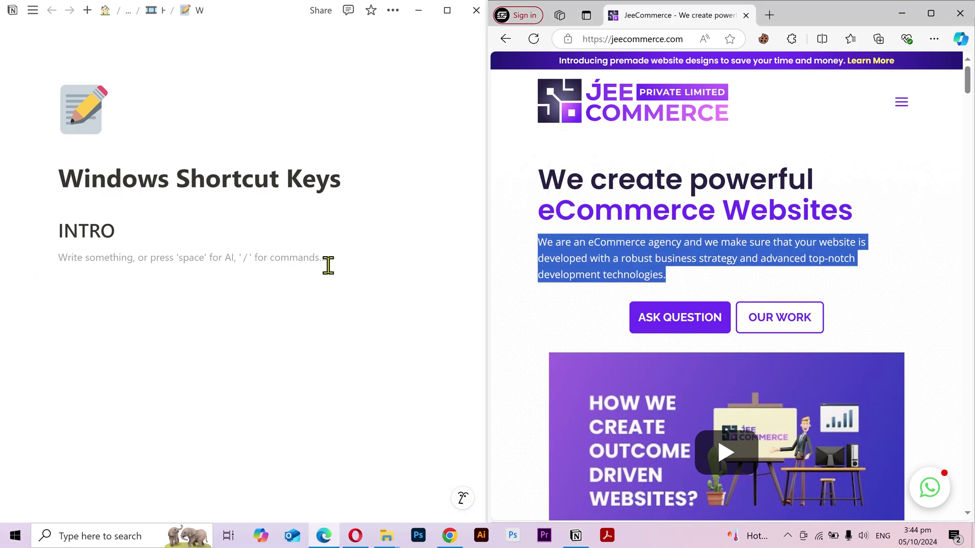
click(328, 264)
key(ctrl+v)
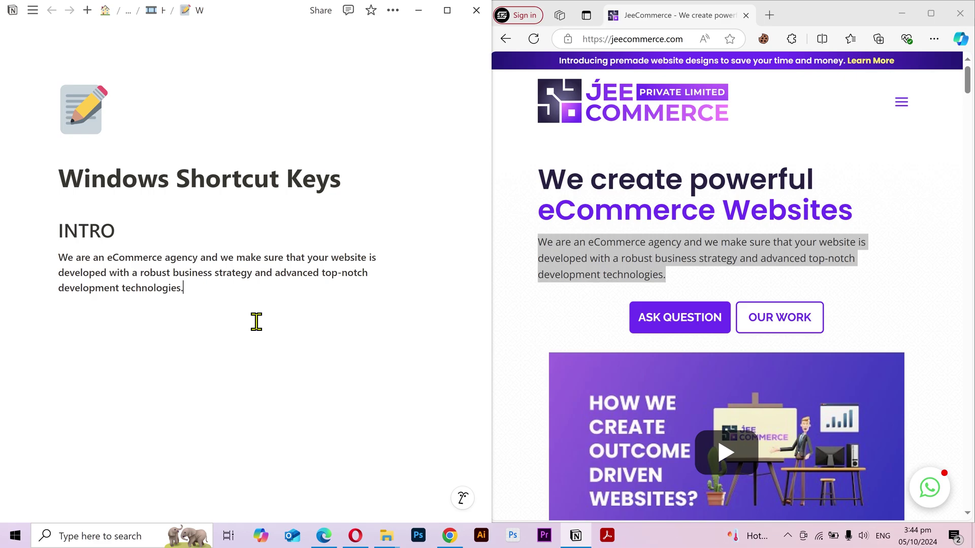
scroll(794, 223, down, 10)
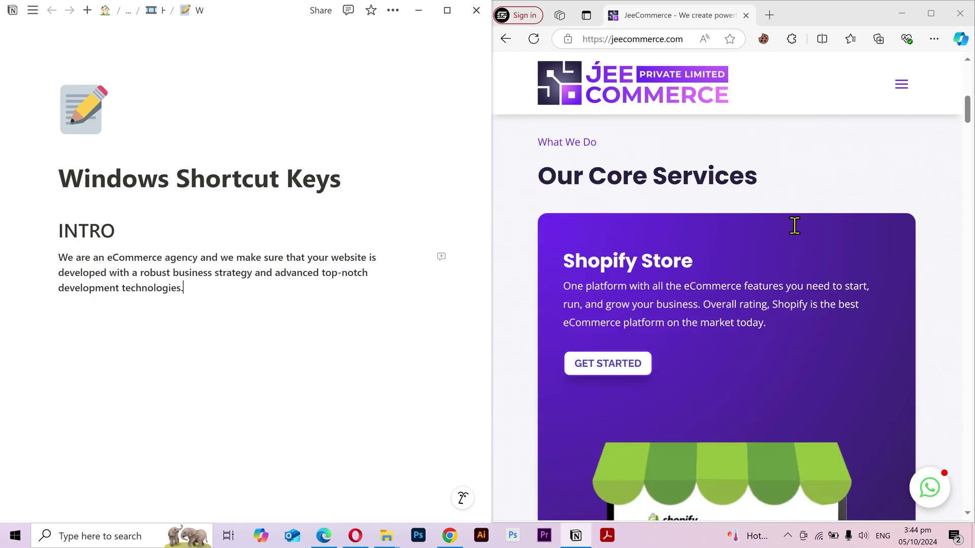
click(213, 353)
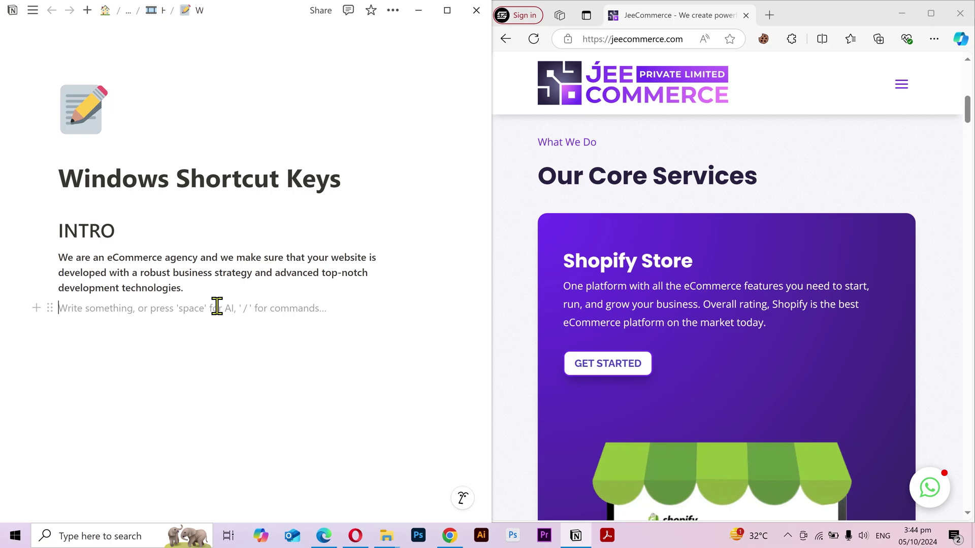
Open the emoji panel at the empty line and browse the Kaomoji and Symbols collections.
key(super+period)
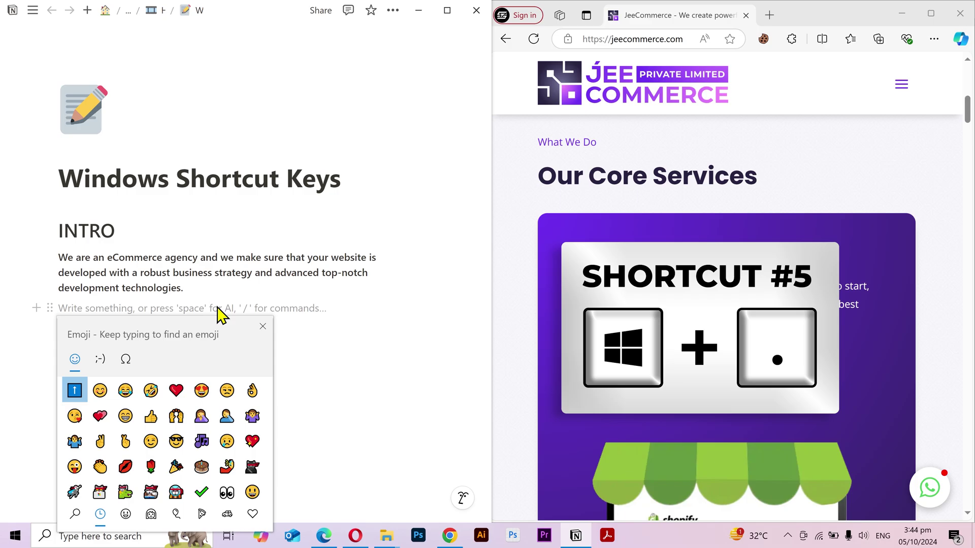
scroll(189, 457, down, 1)
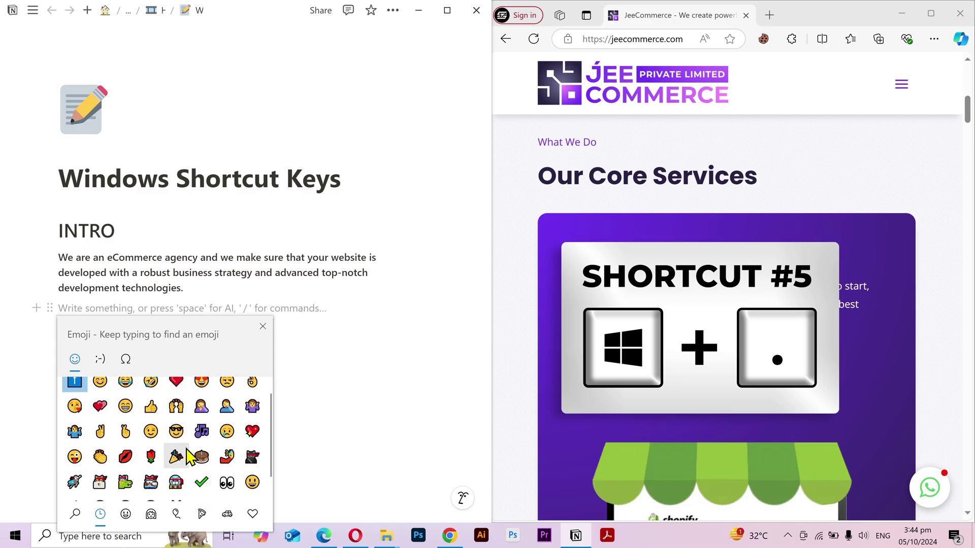
click(101, 361)
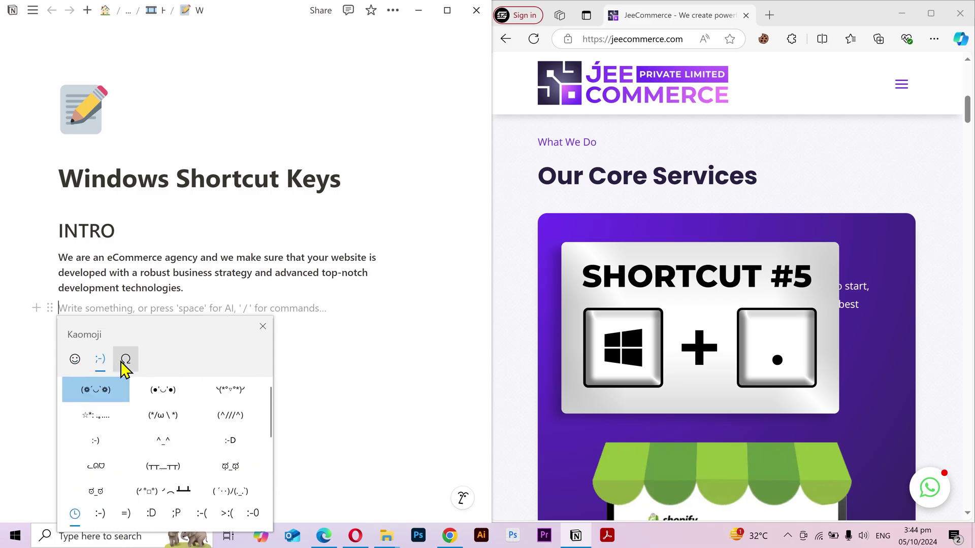
click(124, 360)
scroll(217, 454, down, 5)
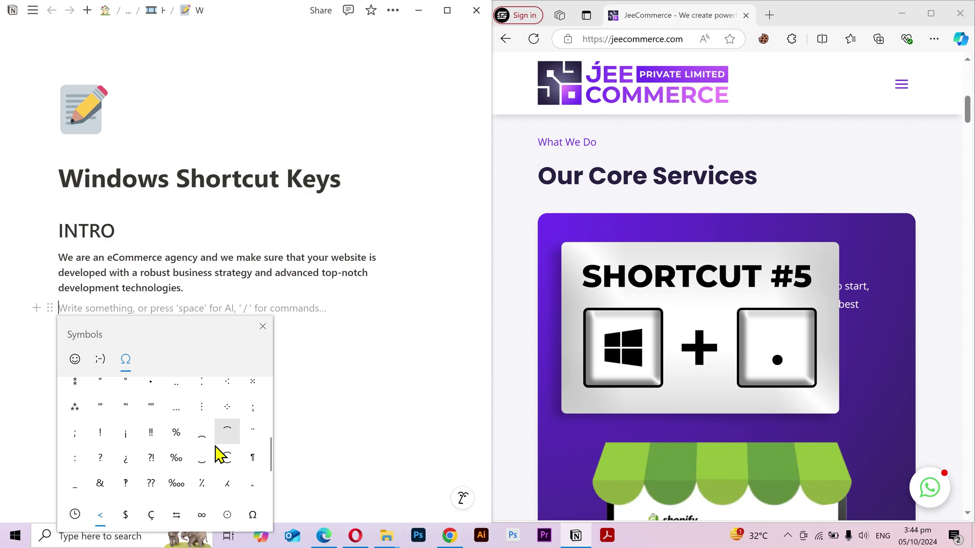
click(75, 360)
Insert thumbs-up, red heart, heart-eyes, unamused and OK hand emojis, maximize Notion, and start a new line.
click(151, 416)
click(177, 391)
click(201, 390)
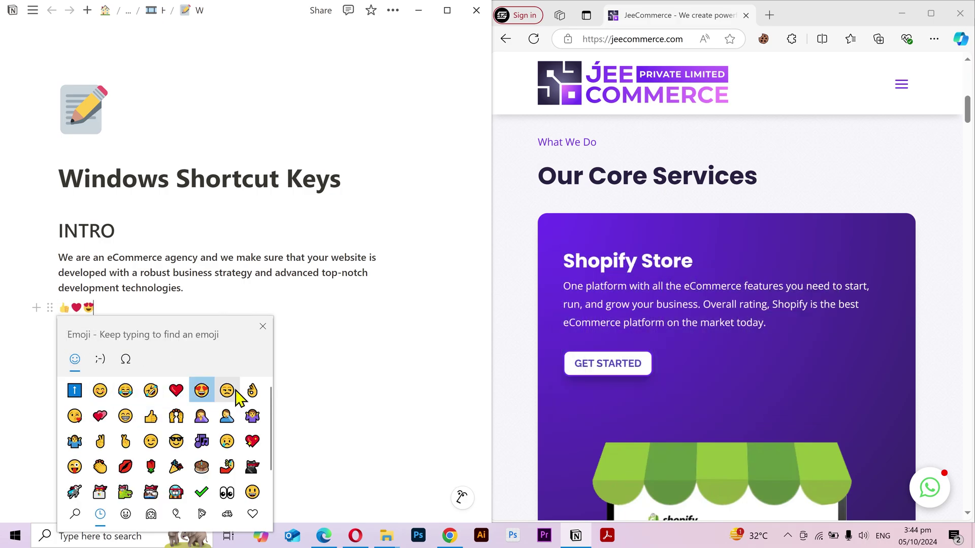
click(226, 390)
click(252, 390)
key(super+Up)
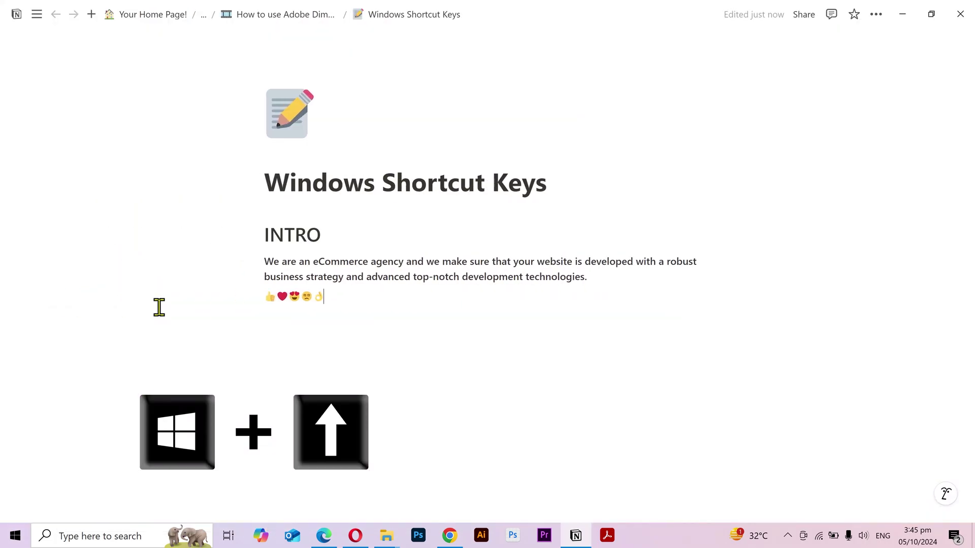
key(Return)
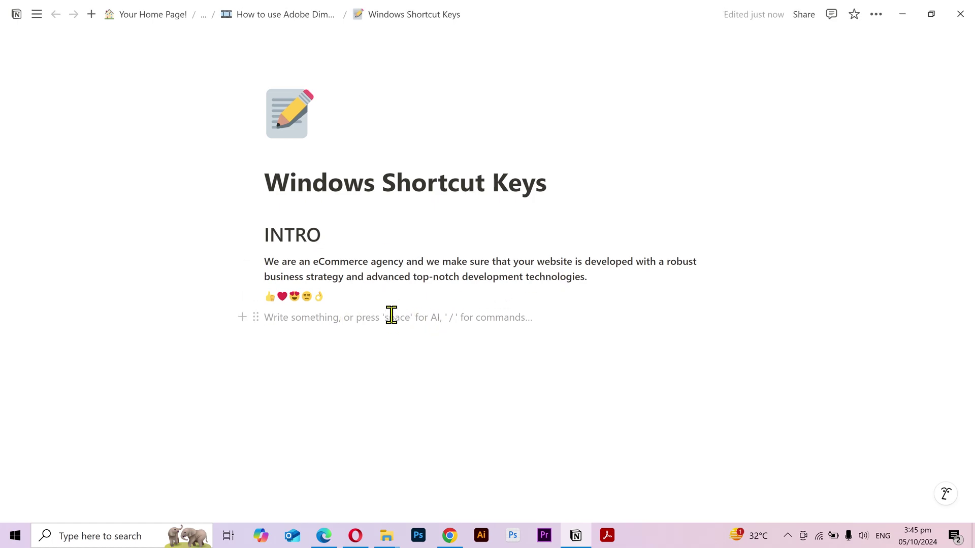
Paste the intro paragraph three times into the new block and turn on clipboard history via Win+V.
key(ctrl+v)
key(ctrl+v)
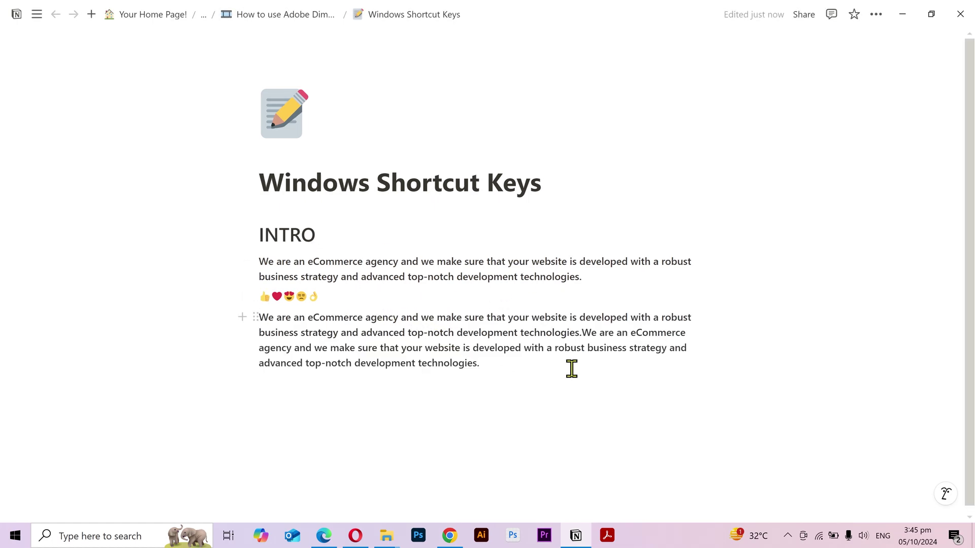
key(ctrl+v)
scroll(538, 411, down, 1)
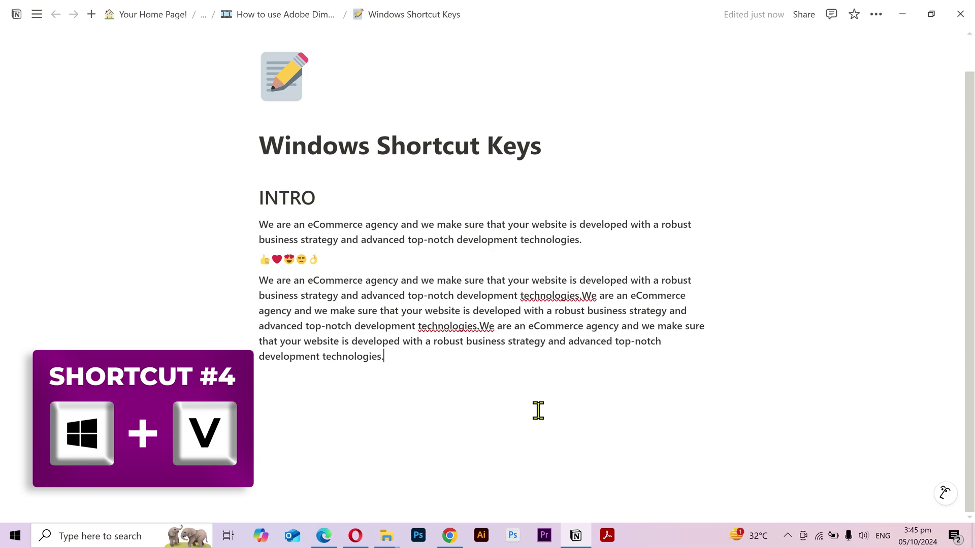
key(super+v)
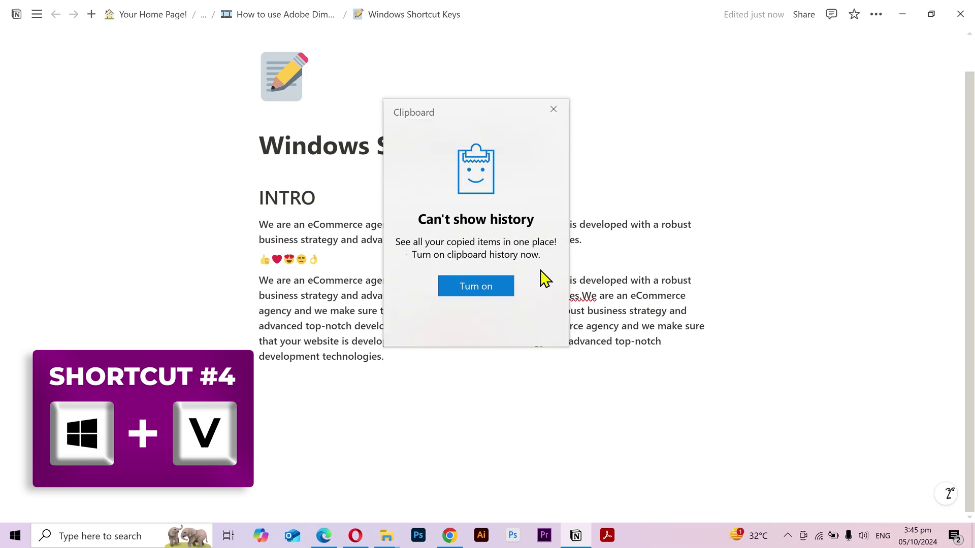
click(488, 291)
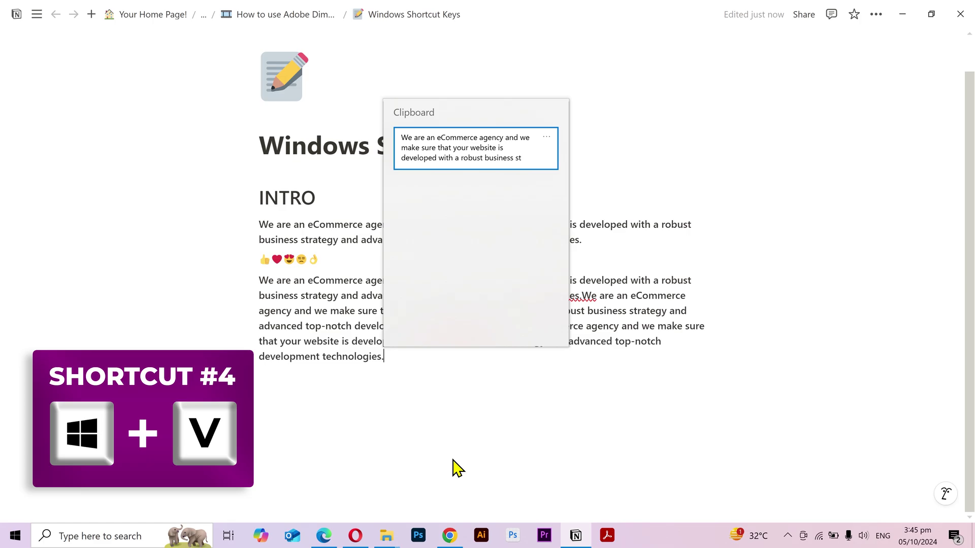
On saadjee.com in Chrome, select the HARNESS YOUR CREATIVE SKILLS heading and a paragraph, and check a photo's options.
click(449, 537)
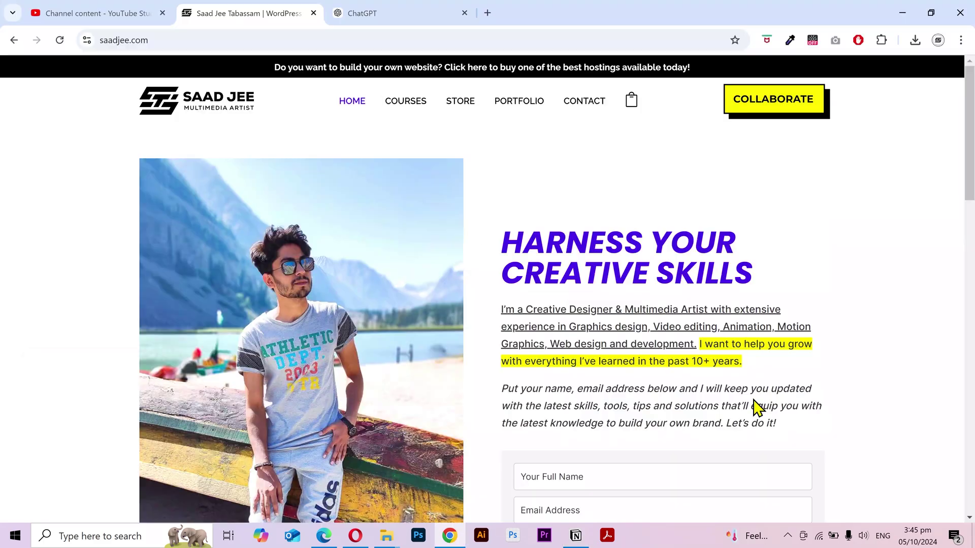
scroll(727, 322, down, 3)
scroll(728, 322, up, 1)
drag(760, 220, 507, 180)
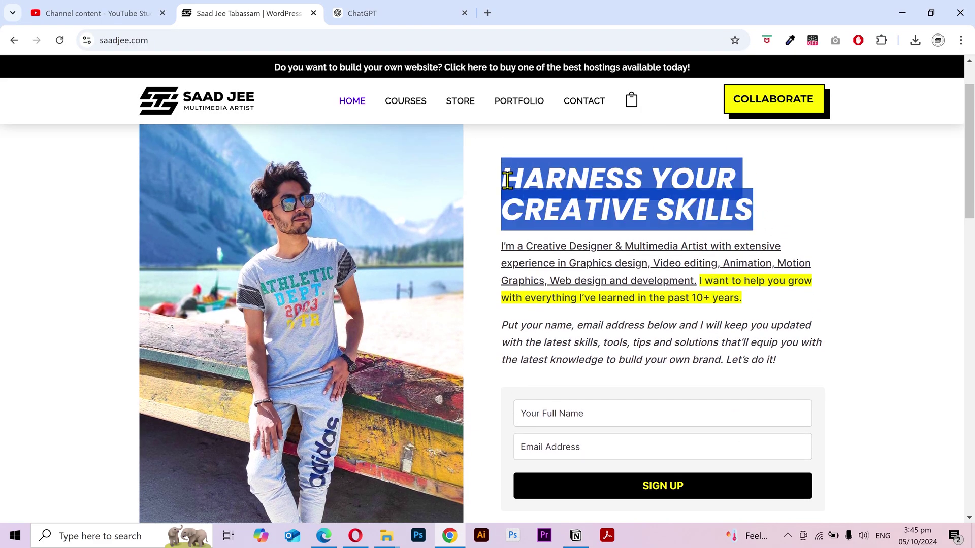
click(667, 355)
scroll(671, 354, down, 1)
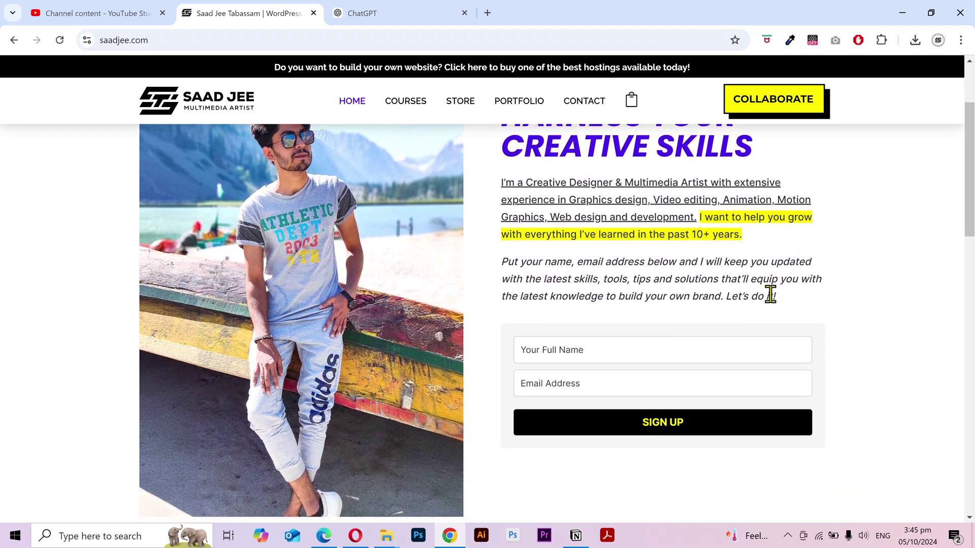
drag(788, 300, 506, 264)
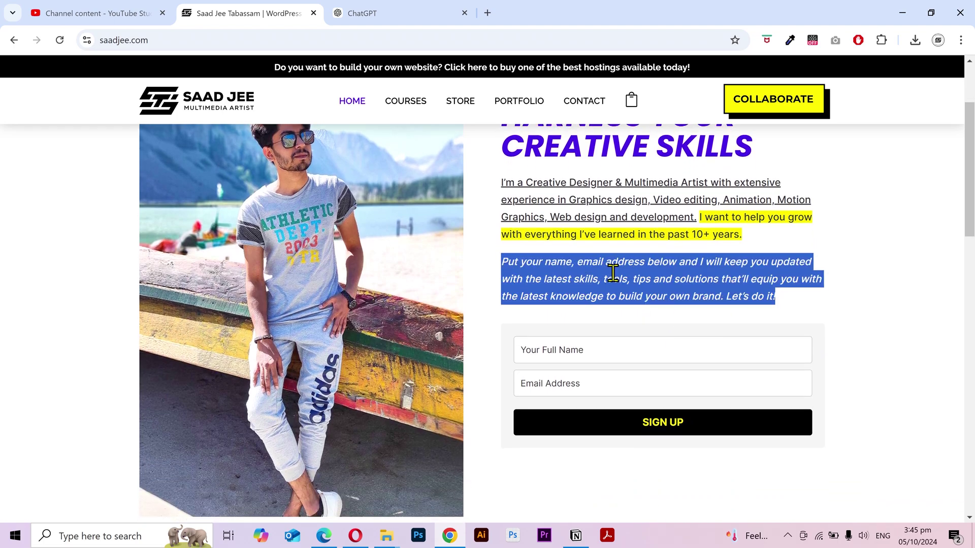
right_click(335, 274)
click(381, 326)
Select the whole 'Want to learn some new skills?' heading, check the footer logo's options, and return to Notion.
scroll(644, 299, down, 7)
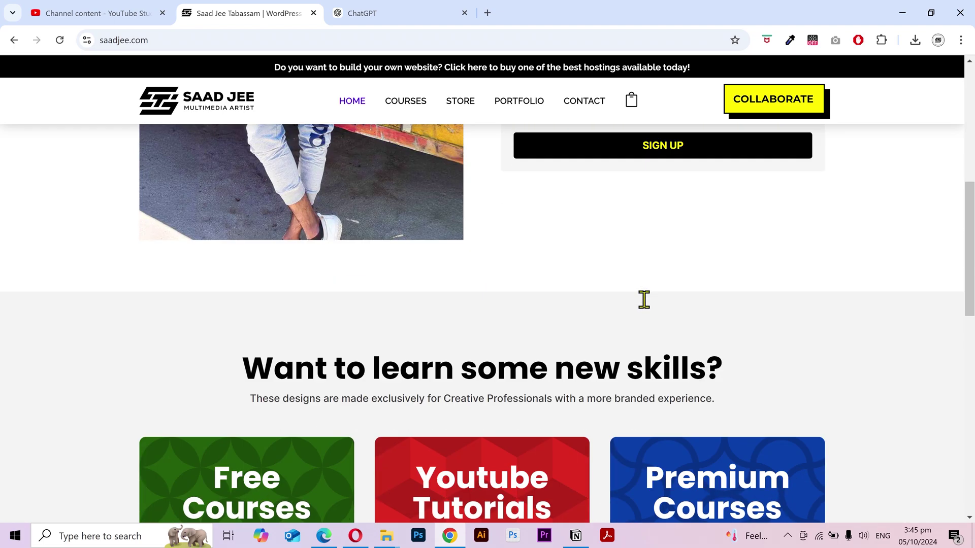
triple_click(509, 201)
key(super+c)
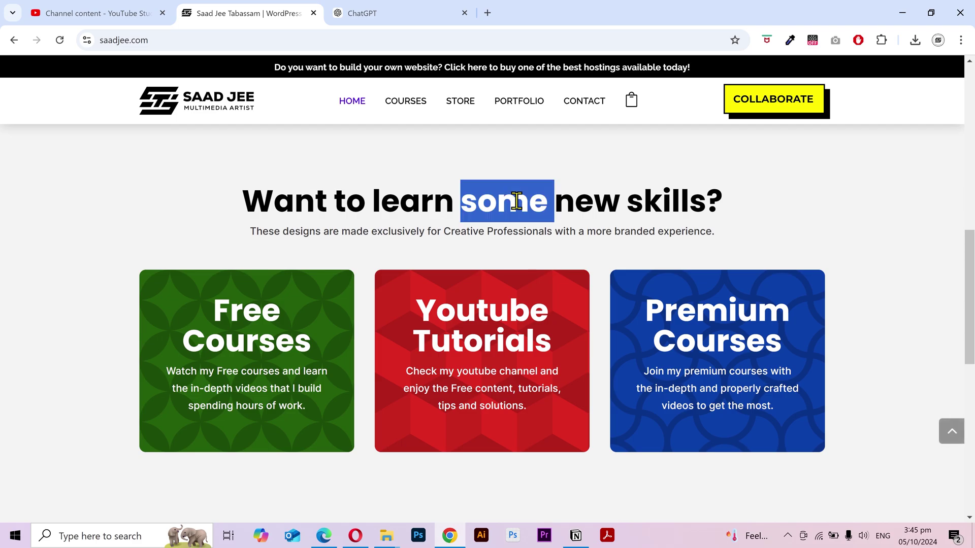
scroll(516, 274, down, 8)
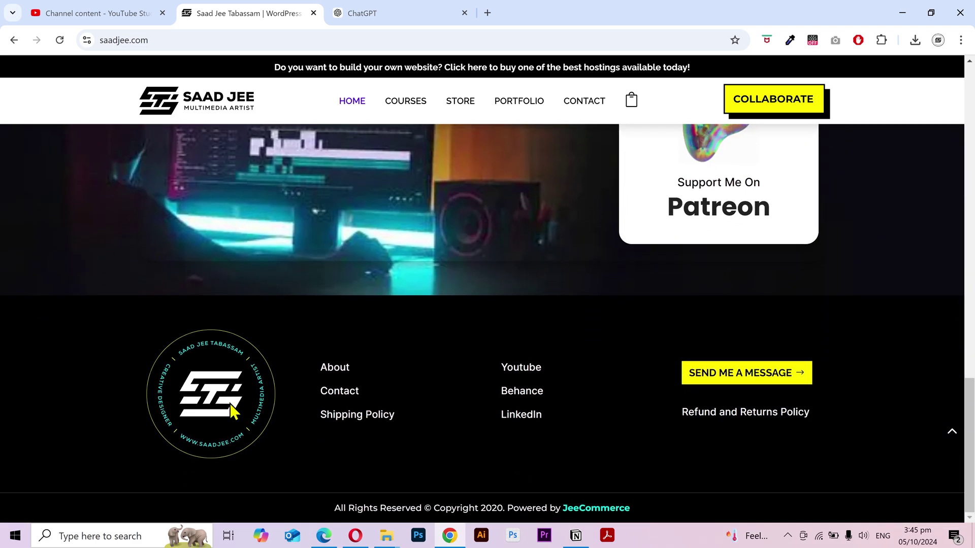
right_click(211, 399)
click(489, 352)
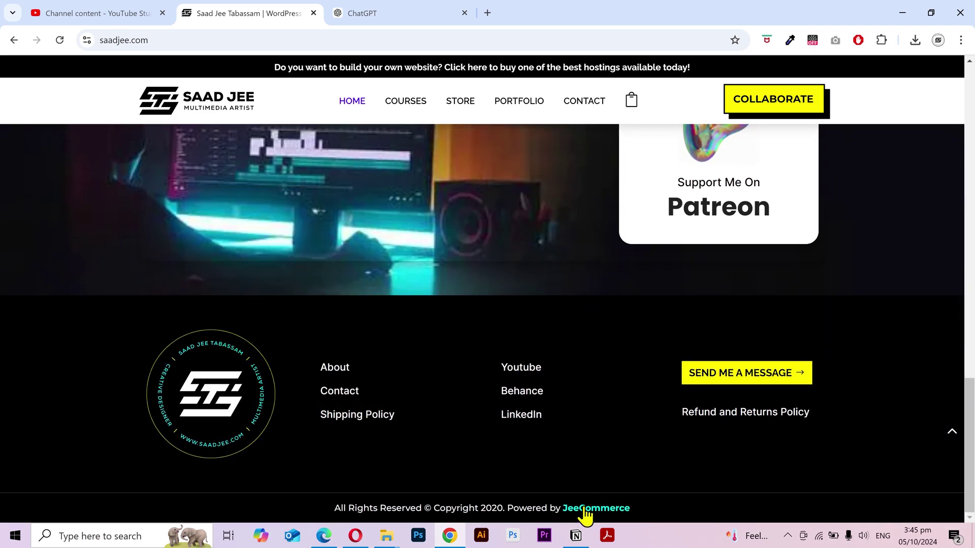
click(576, 536)
Paste the 'Want to learn some new skills?' heading from clipboard history below the paragraph.
click(474, 377)
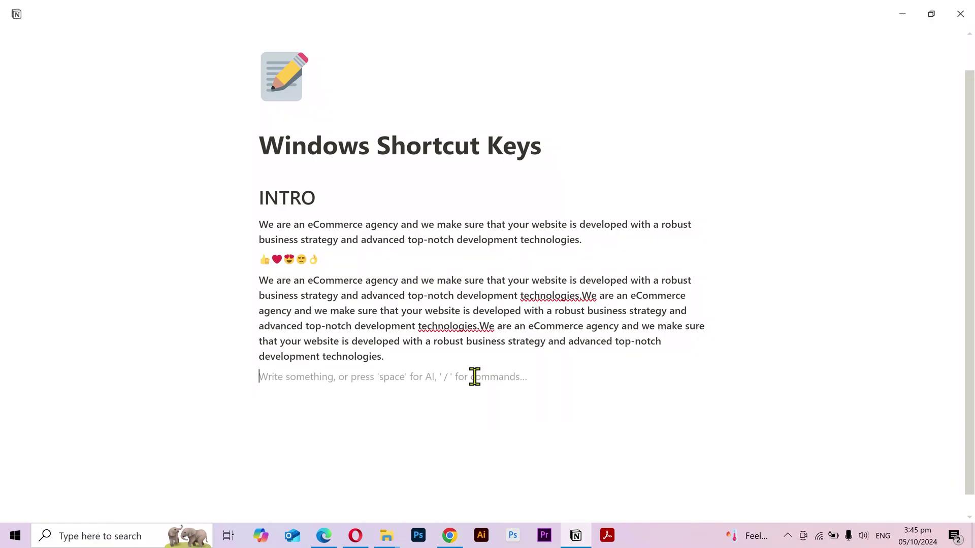
key(super+v)
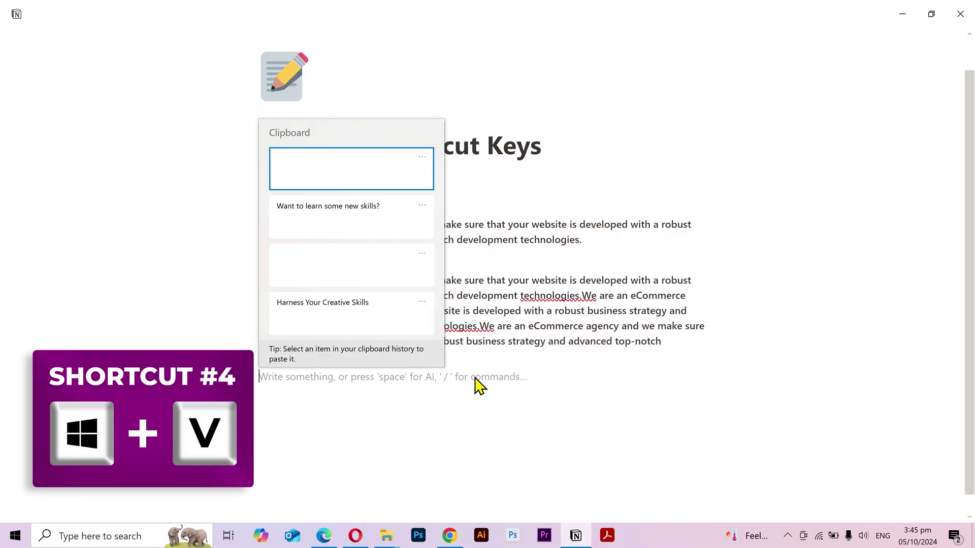
scroll(363, 239, down, 1)
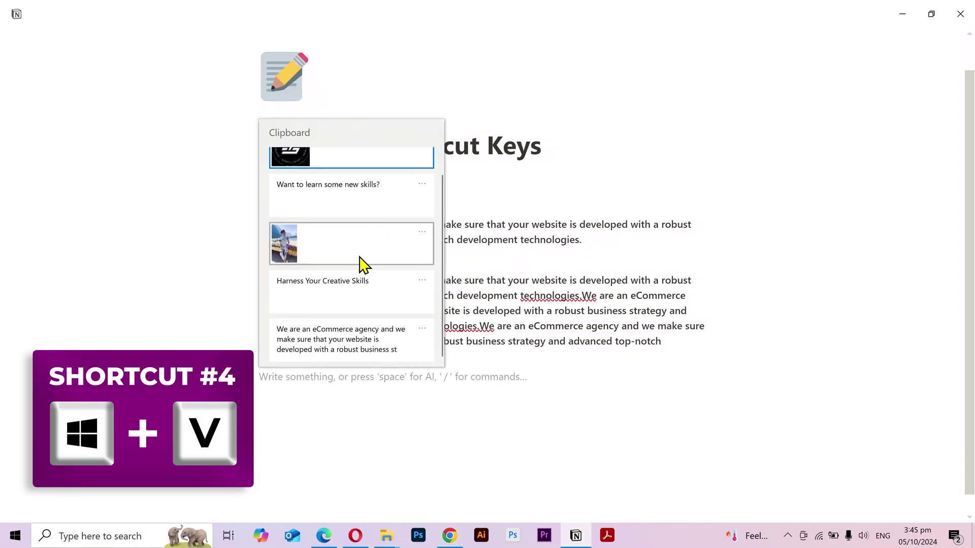
scroll(358, 347, up, 1)
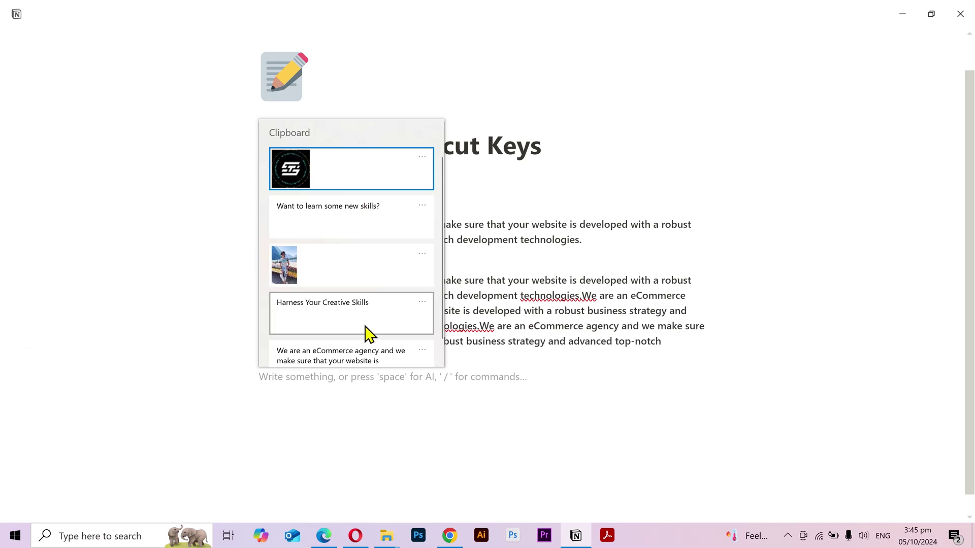
click(354, 218)
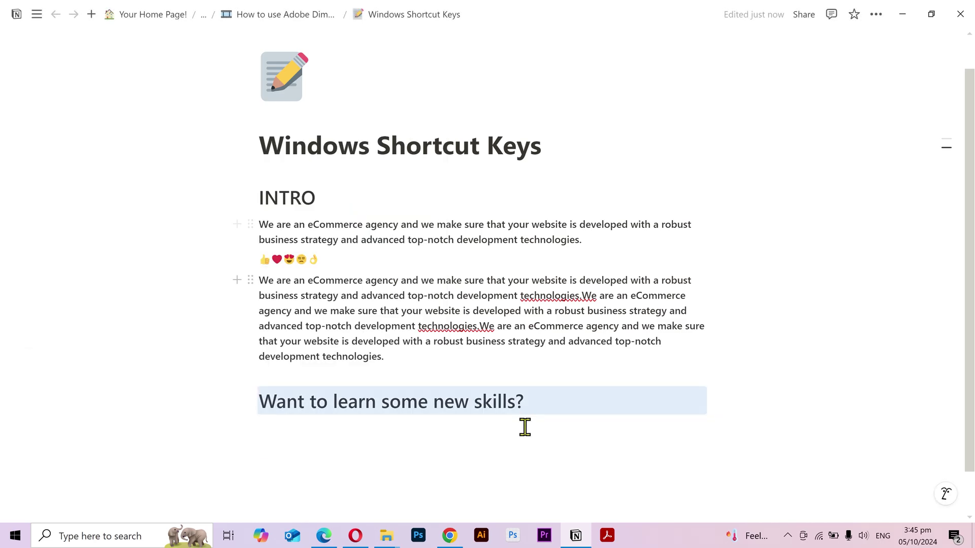
Add a new block under the heading and paste the saadjee.com logo image from clipboard history.
scroll(353, 391, down, 1)
click(352, 392)
key(super+v)
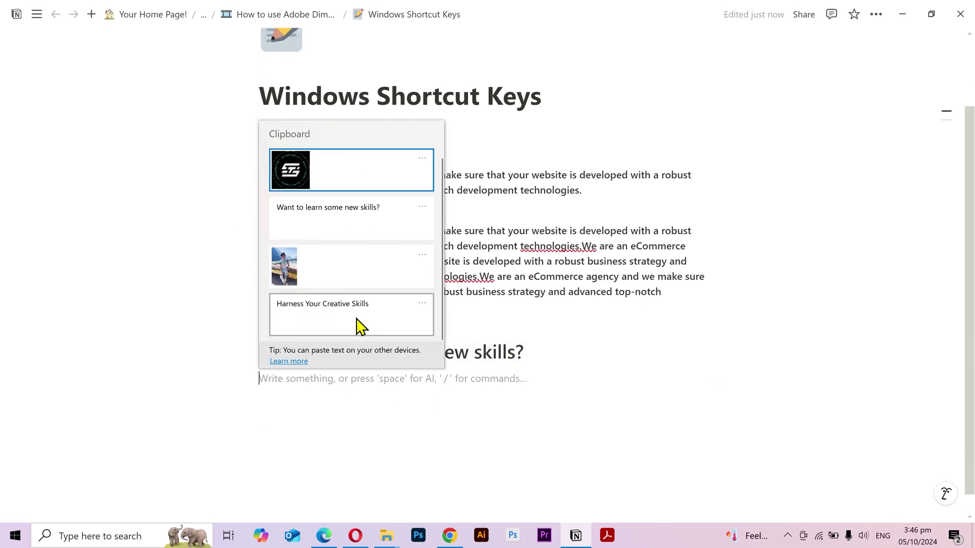
click(305, 167)
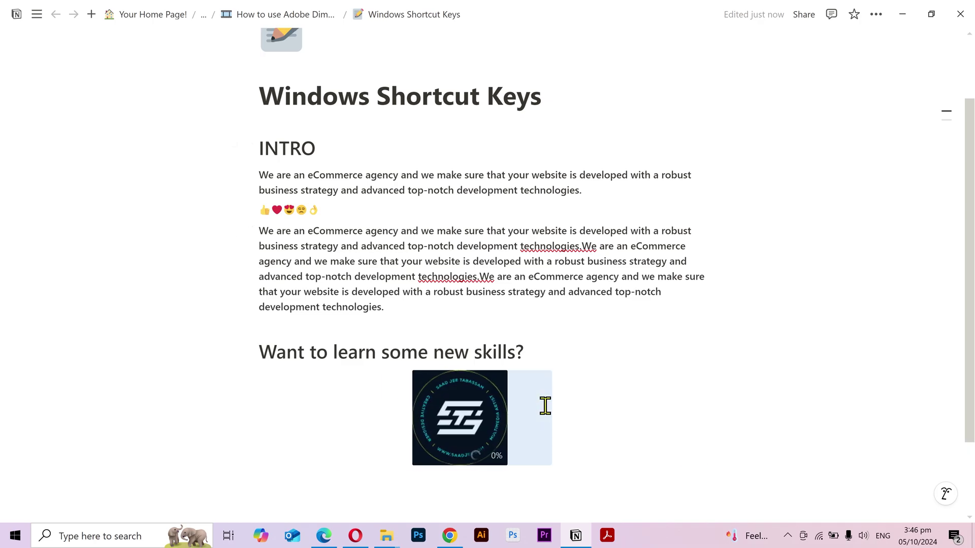
Check the options for the bottom clipboard history item, then close the clipboard history.
key(super+v)
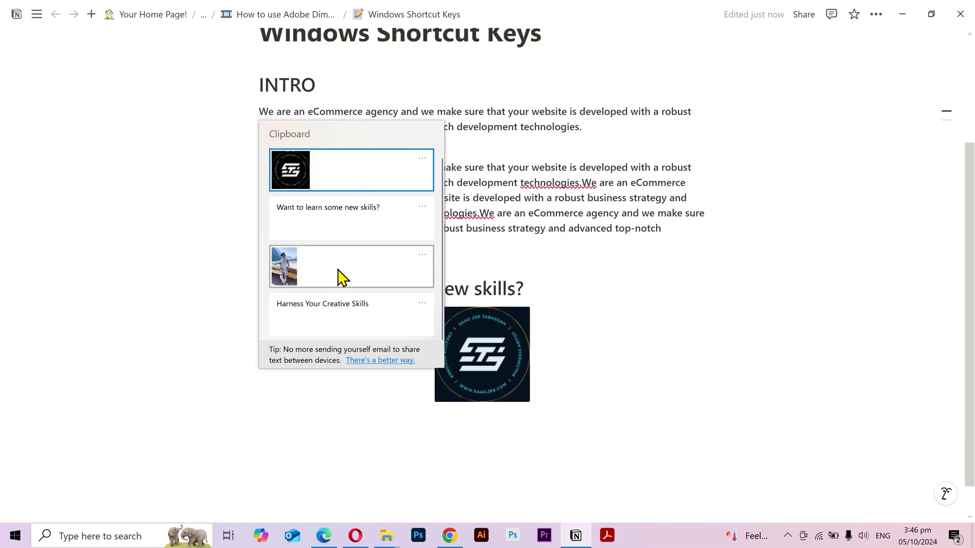
scroll(337, 276, down, 2)
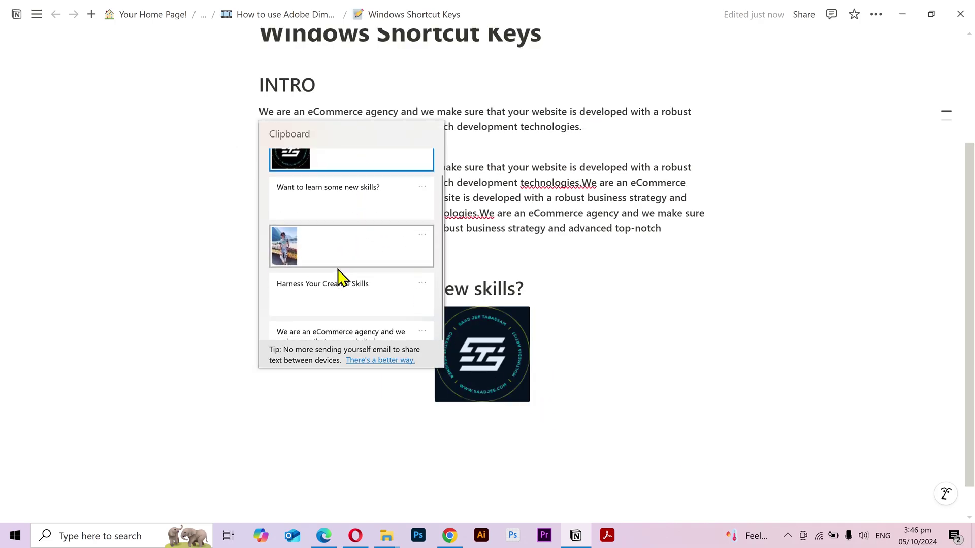
click(424, 330)
click(394, 371)
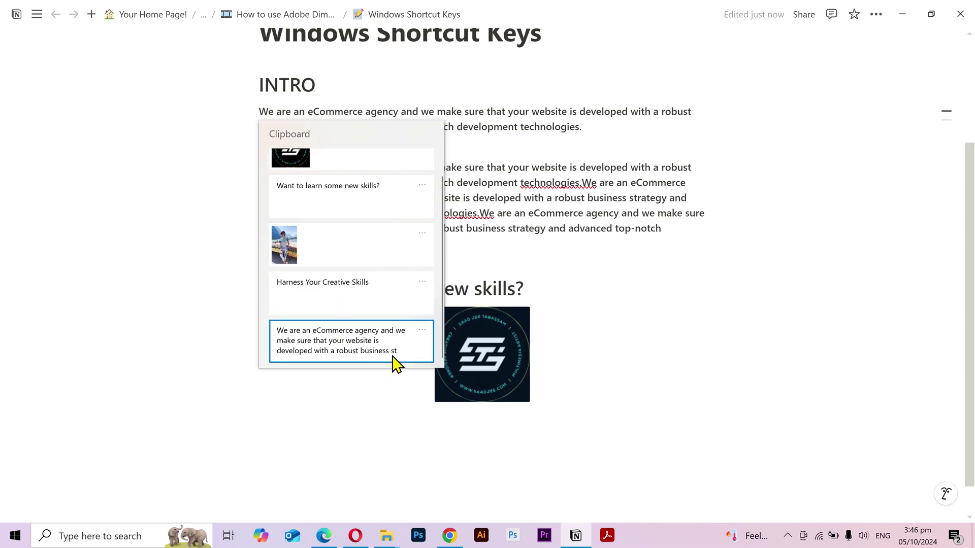
click(531, 244)
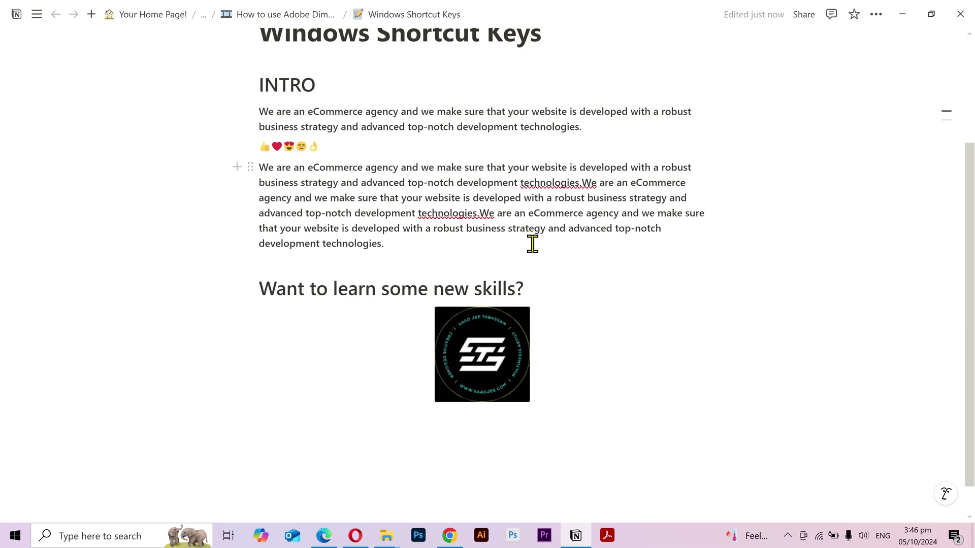
Create Desktop 2 with Ctrl+Win+D, launch File Explorer there, and minimise everything with Win+D.
click(556, 288)
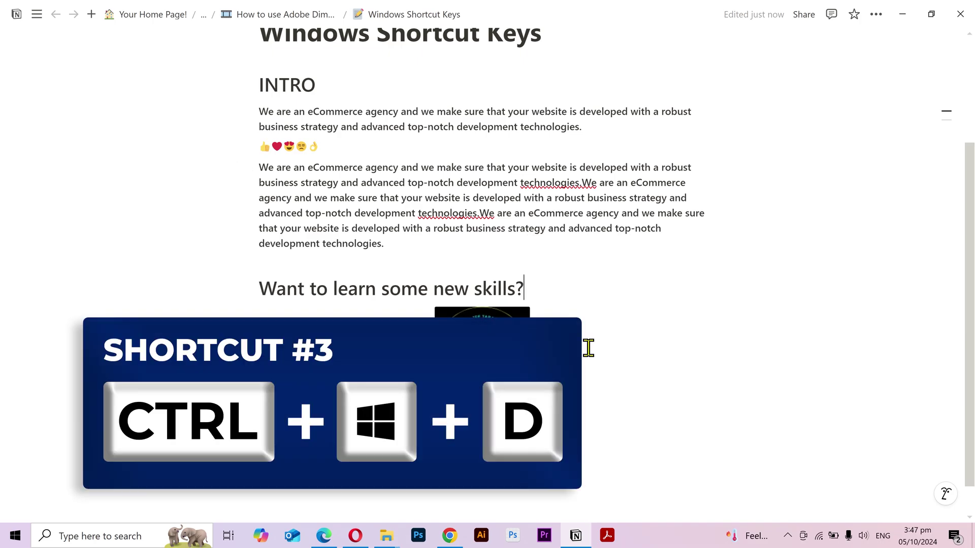
key(ctrl+super+d)
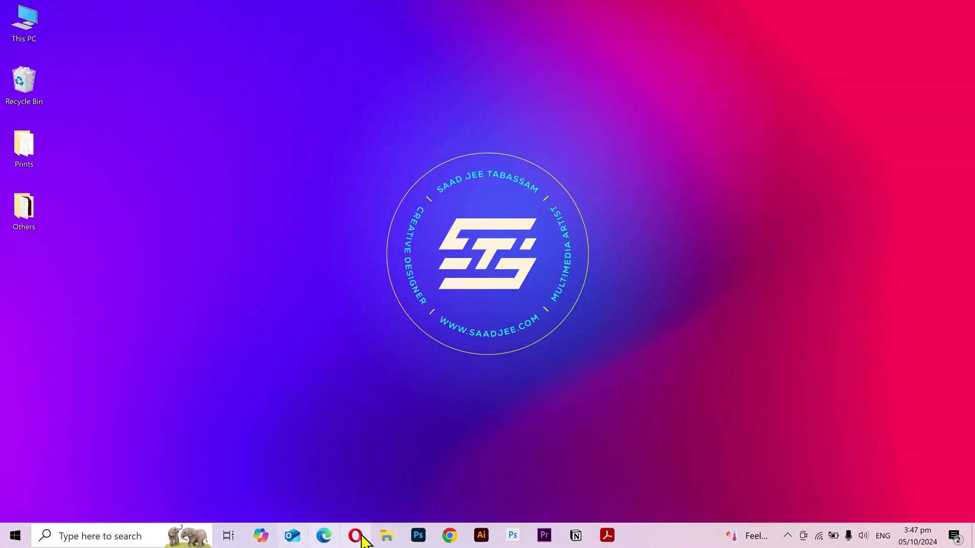
click(387, 536)
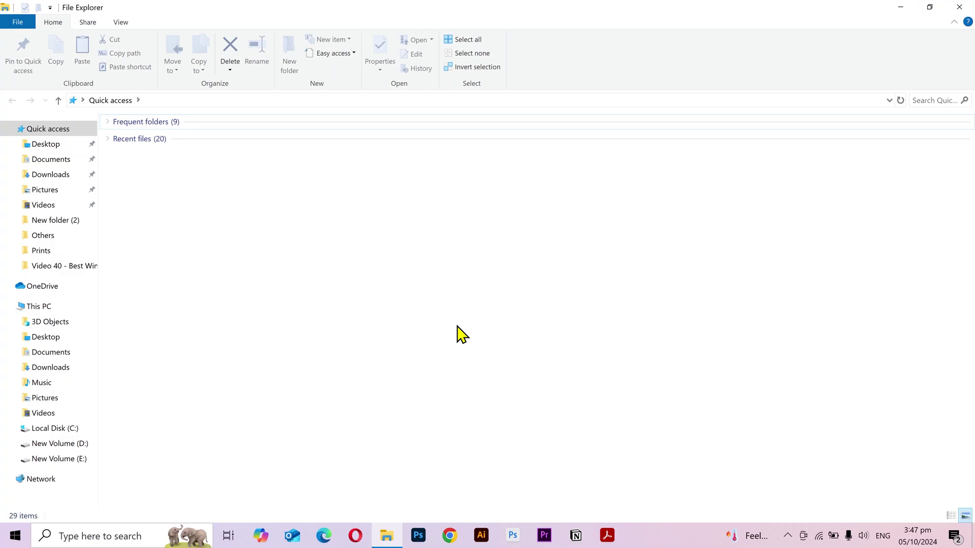
key(super+d)
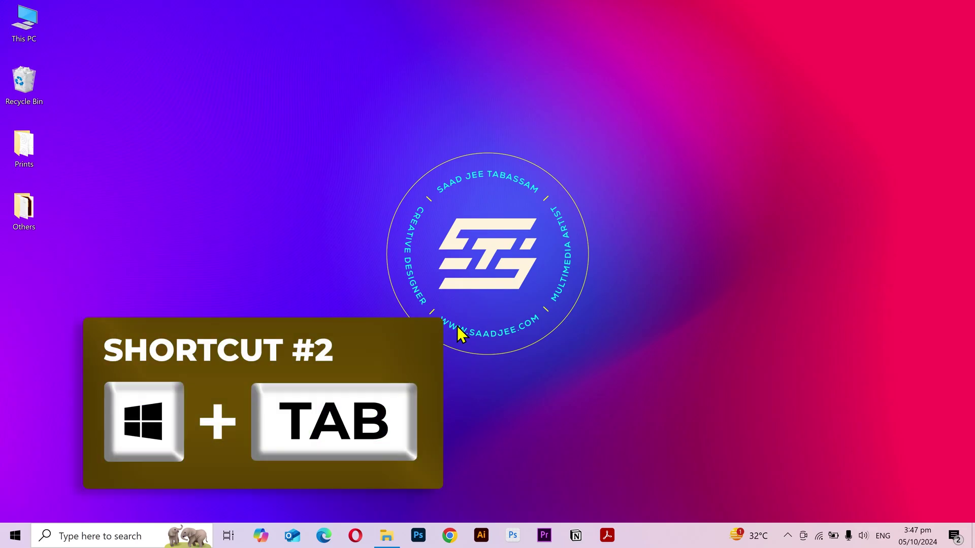
Close Desktop 2 from the Task View overview so its windows merge into one desktop.
key(super+Tab)
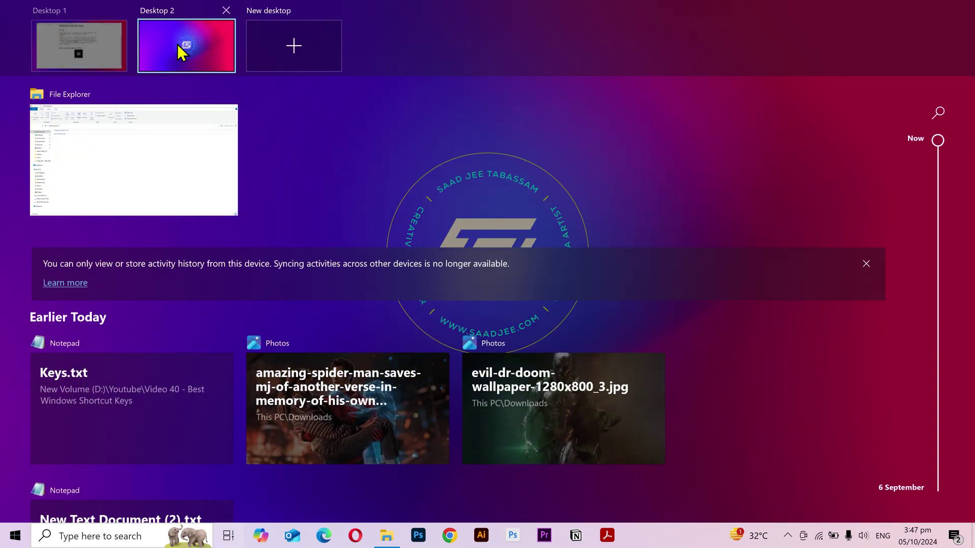
mouse_move(81, 39)
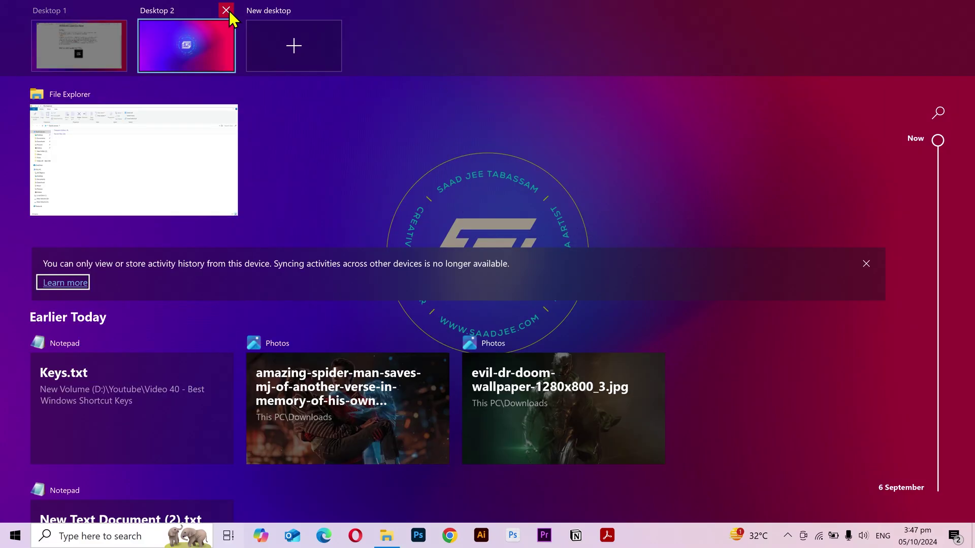
click(229, 11)
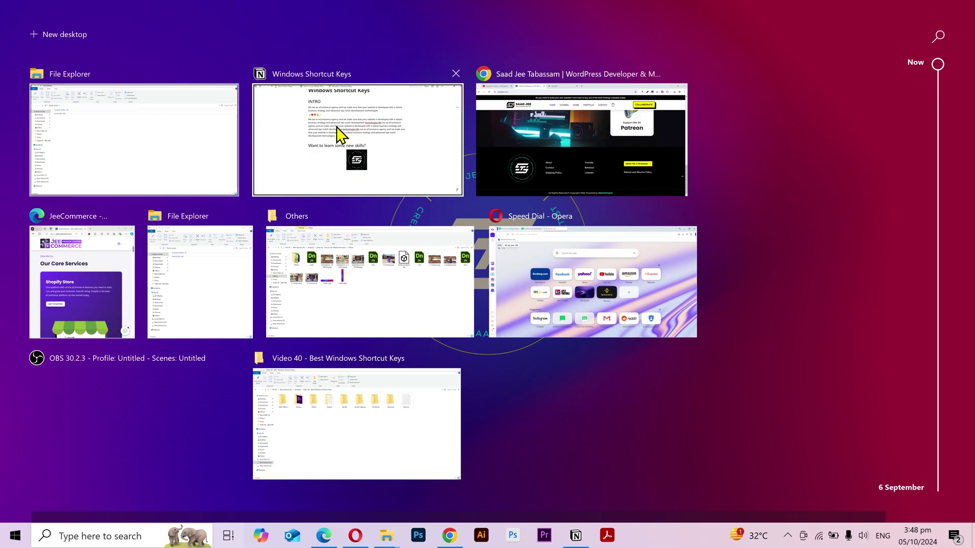
Switch to the Chrome window showing saadjee.com, scroll the page, and lock the computer.
click(539, 149)
scroll(574, 305, up, 10)
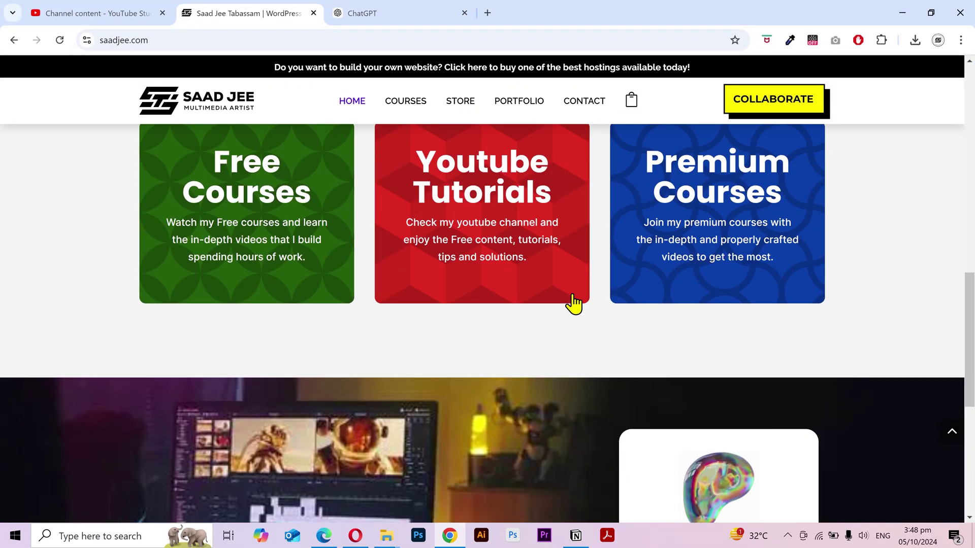
scroll(575, 305, up, 2)
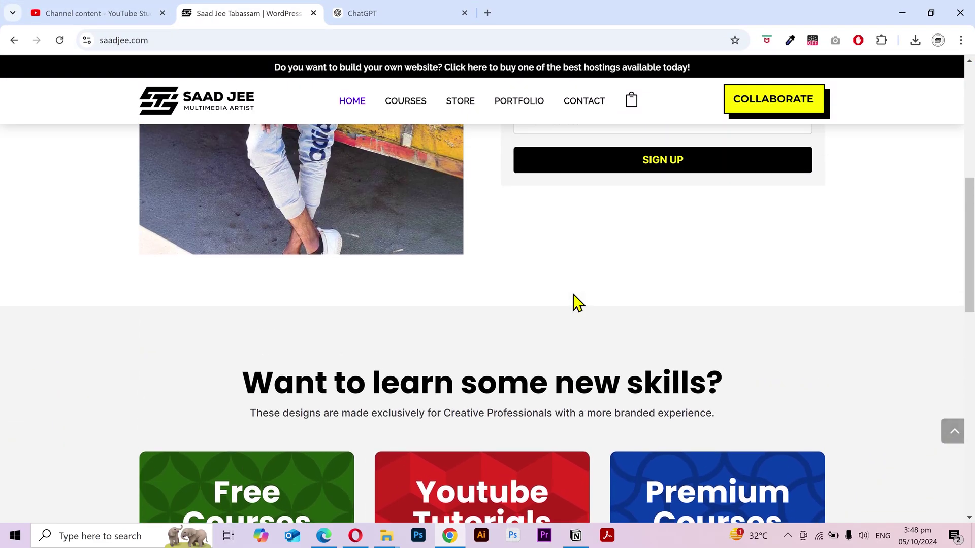
scroll(574, 305, down, 3)
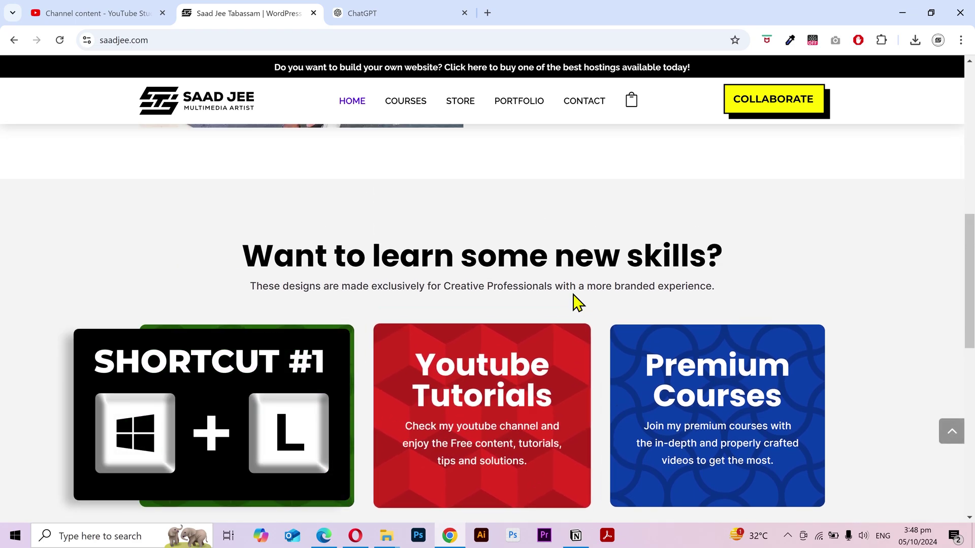
key(super+l)
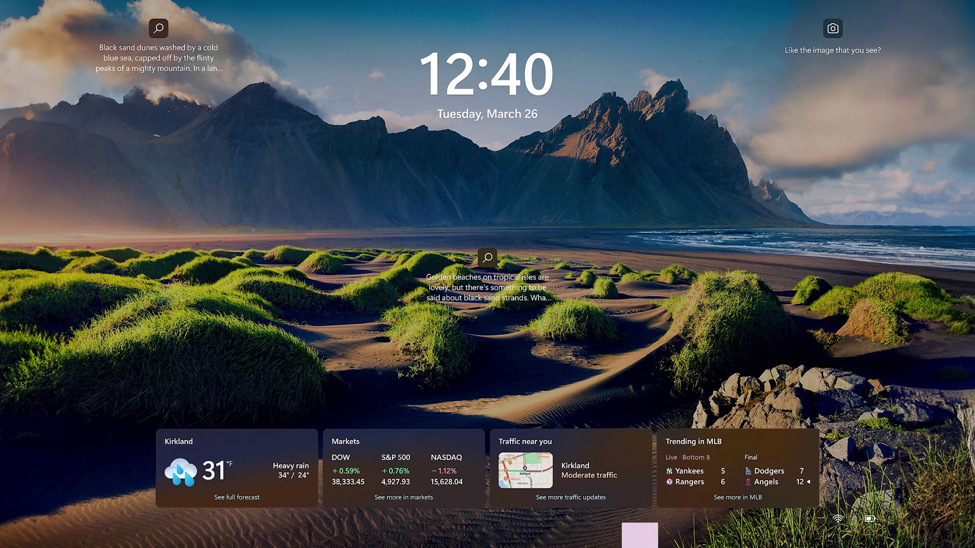
Dismiss the lock screen with Space to reach the sign-in screen.
key(space)
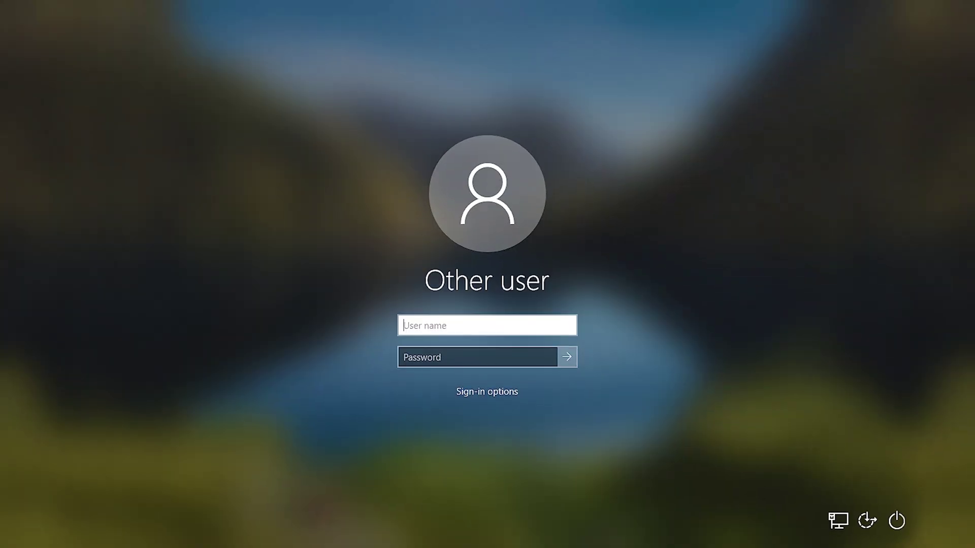